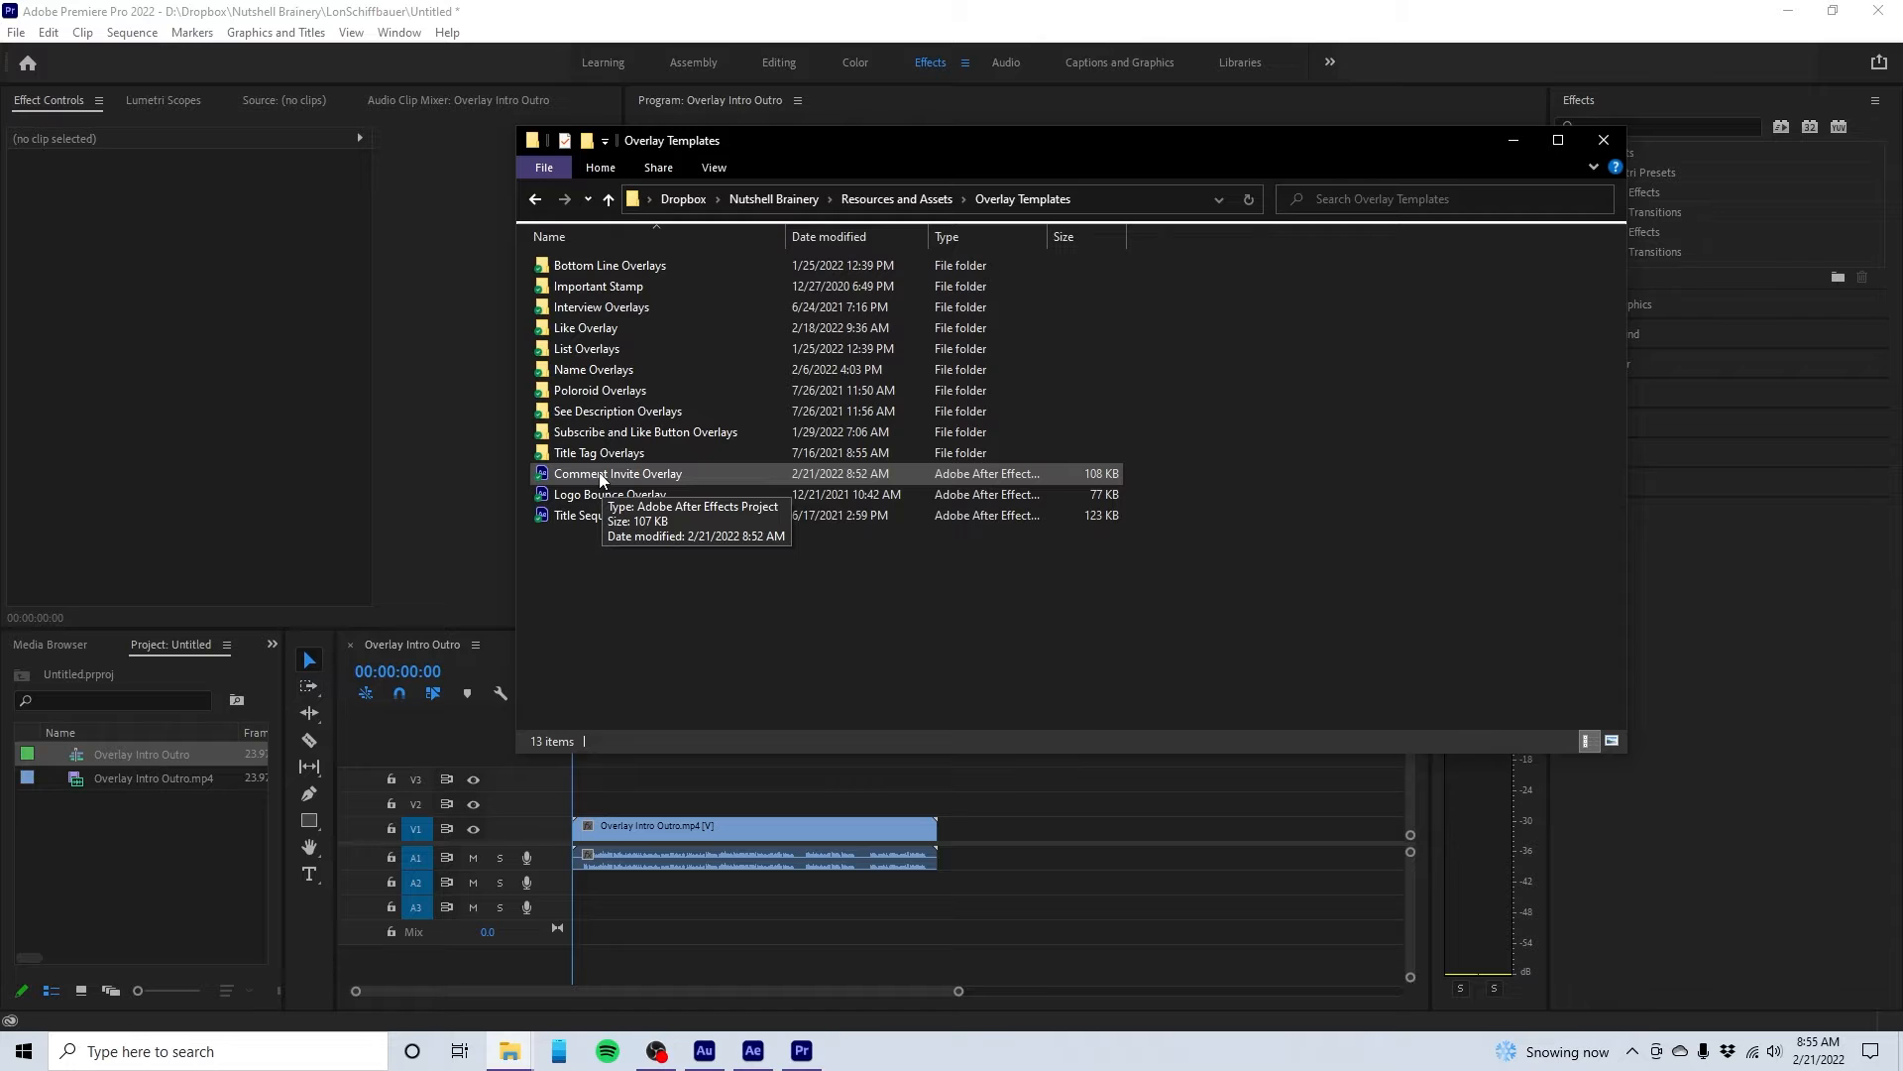
Step: Import the Comment Invite Overlay composition and place it on track V2 at about 16 seconds, checking it over the video
{"action": "left_click_drag", "start_coordinate": [601, 471], "coordinate": [119, 906]}
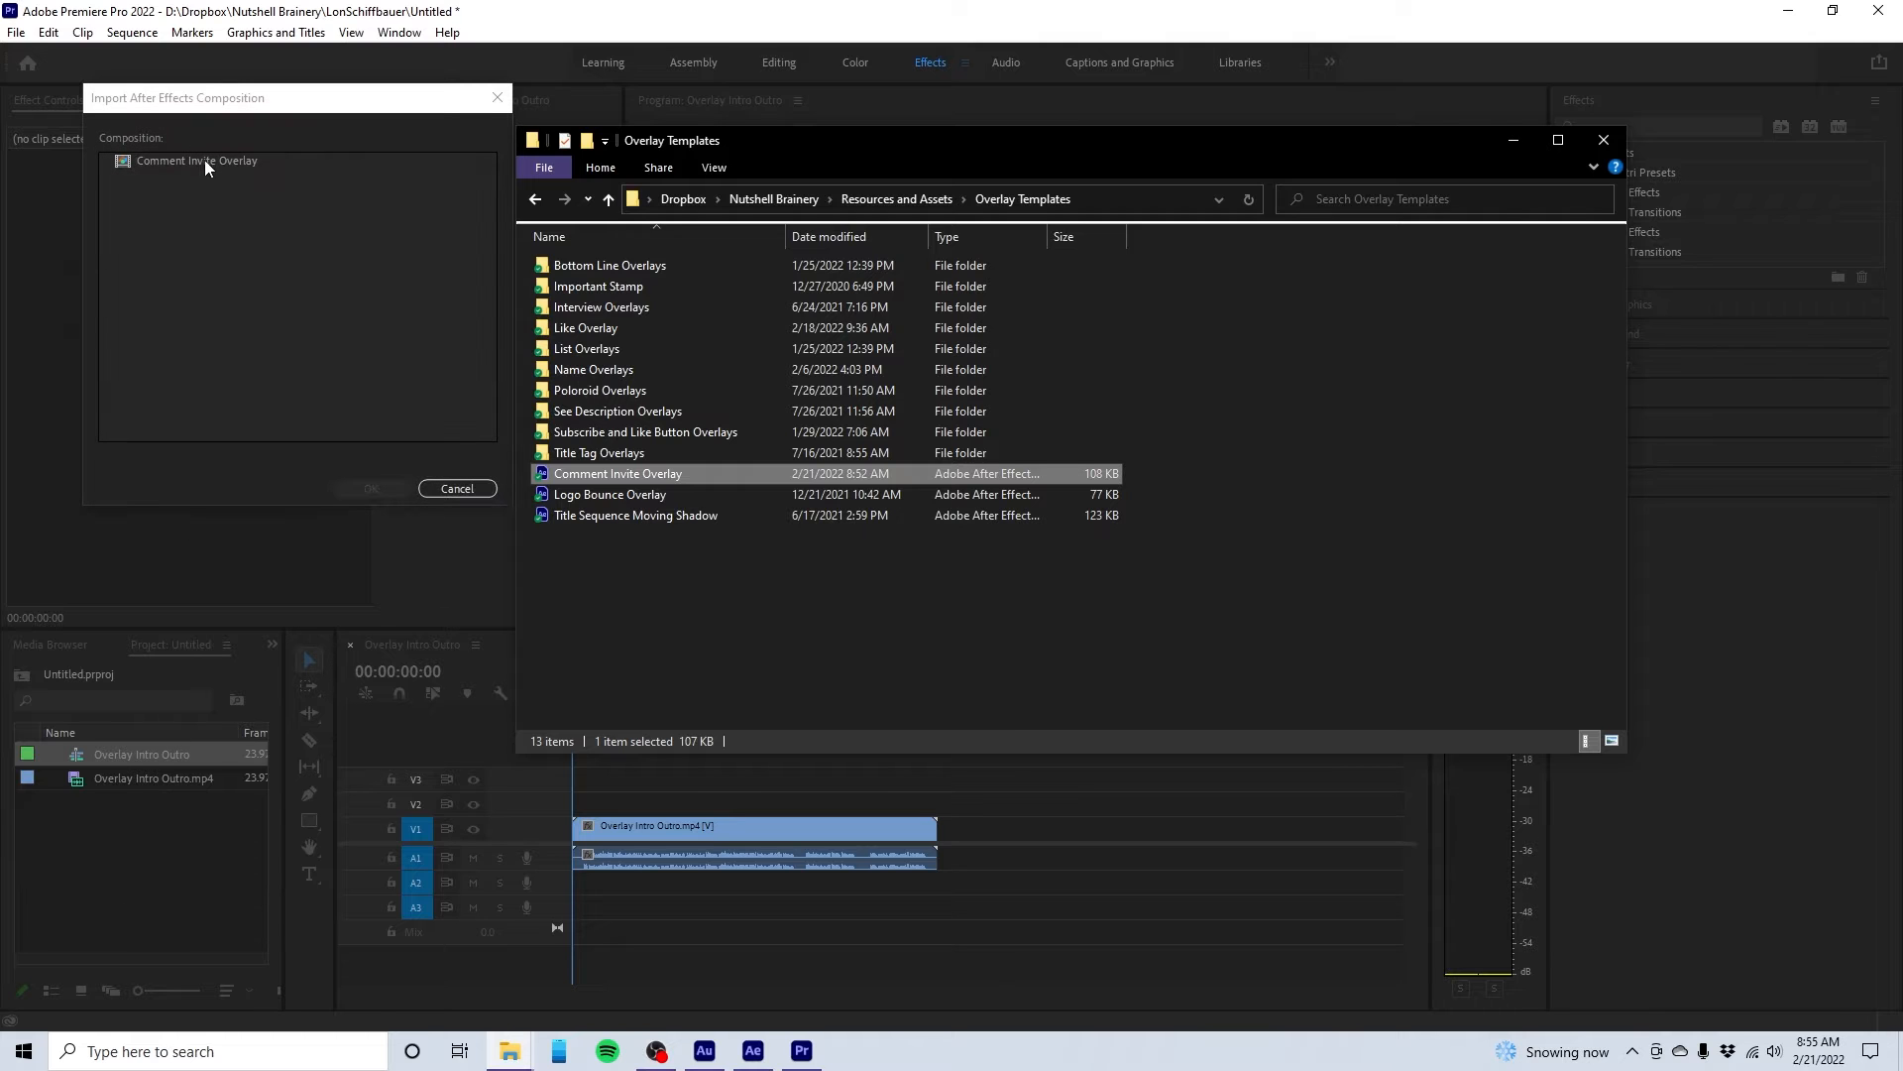
{"action": "left_click", "coordinate": [205, 165]}
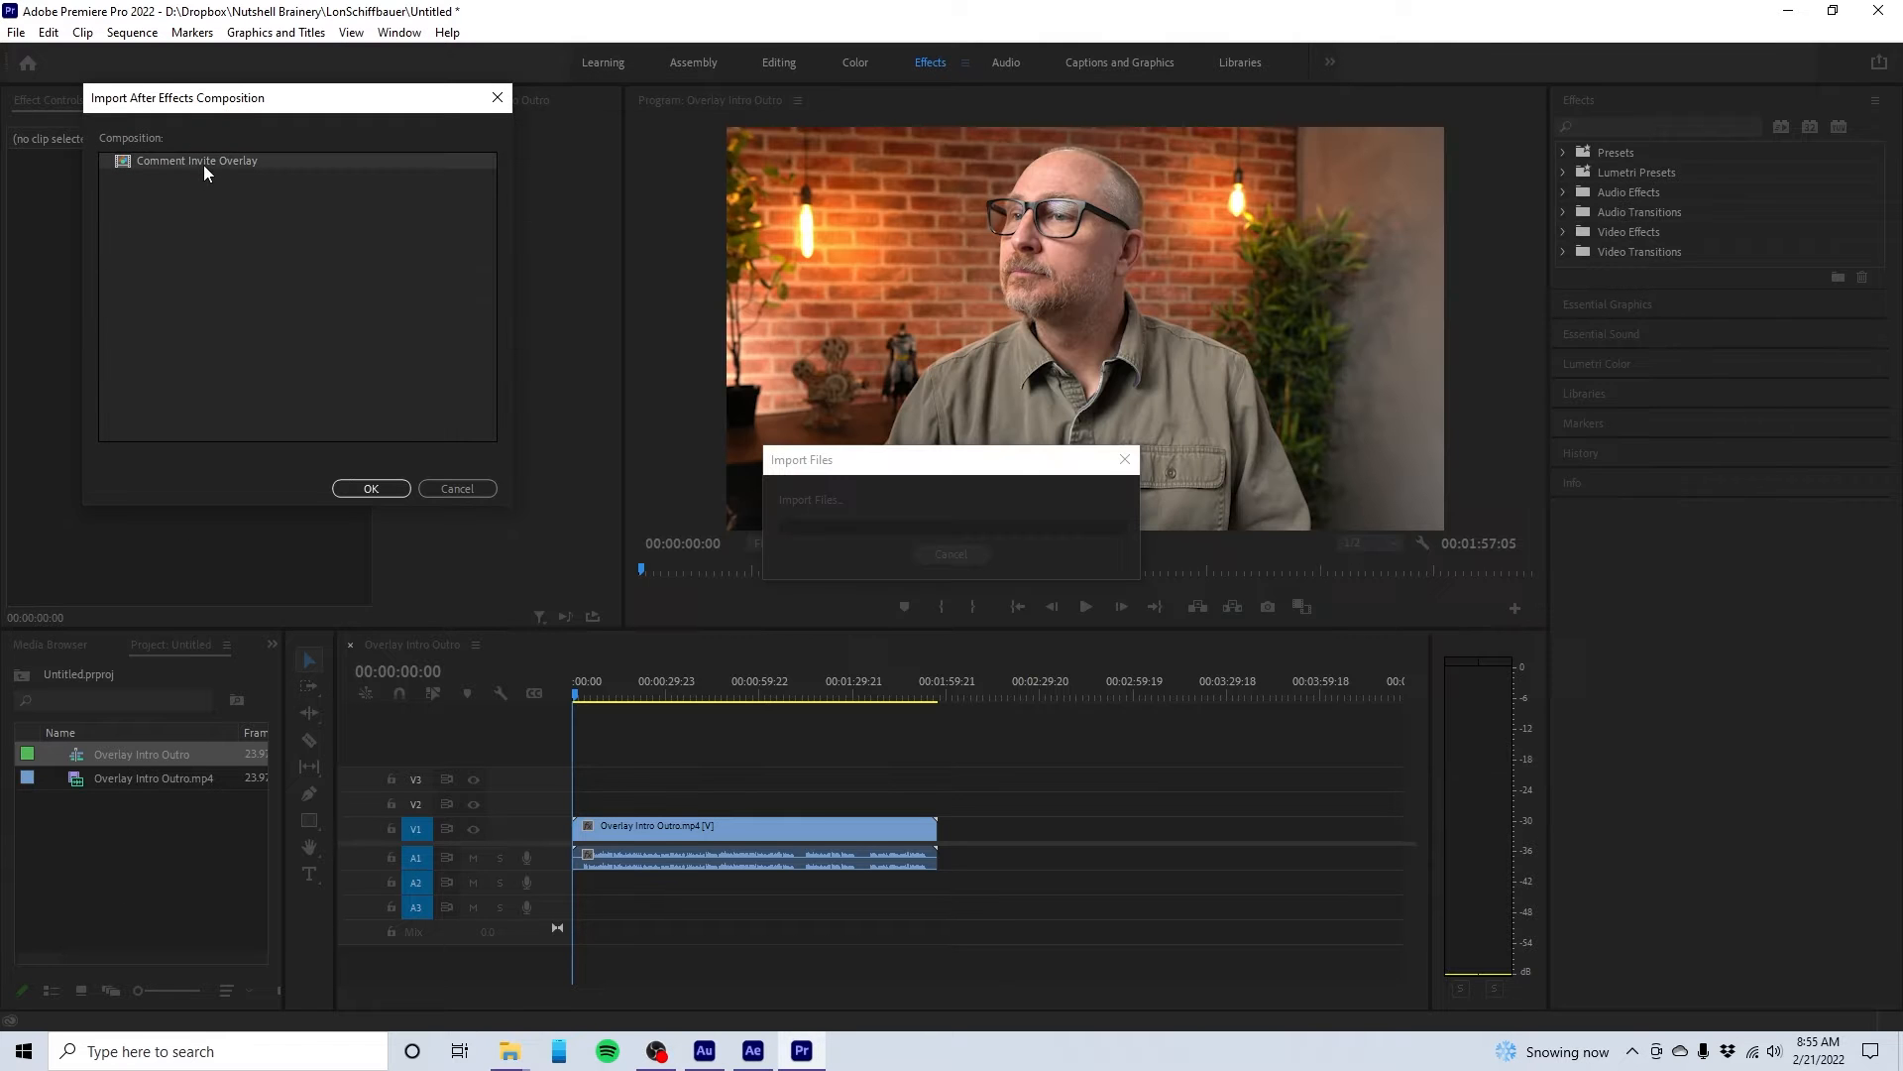
{"action": "left_click", "coordinate": [372, 487]}
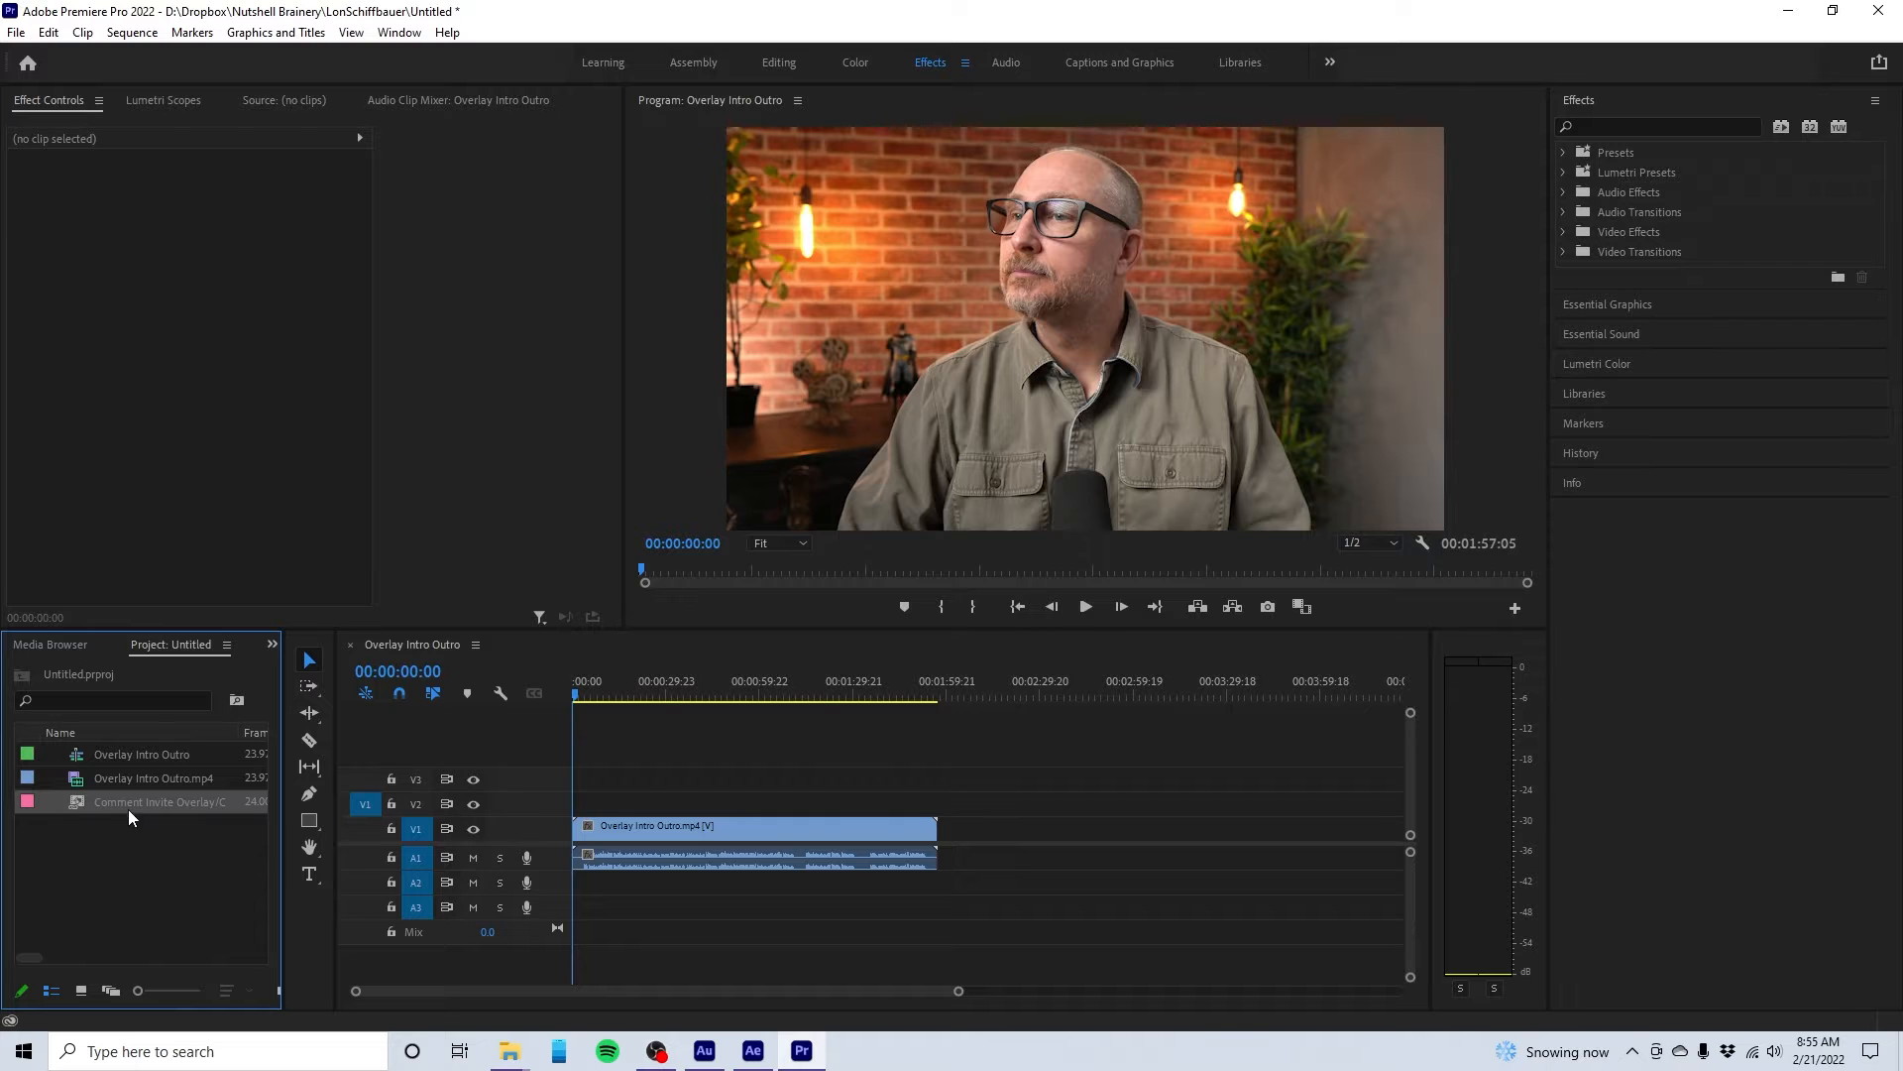
{"action": "left_click_drag", "start_coordinate": [126, 806], "coordinate": [625, 807]}
{"action": "left_click_drag", "start_coordinate": [630, 695], "coordinate": [629, 700]}
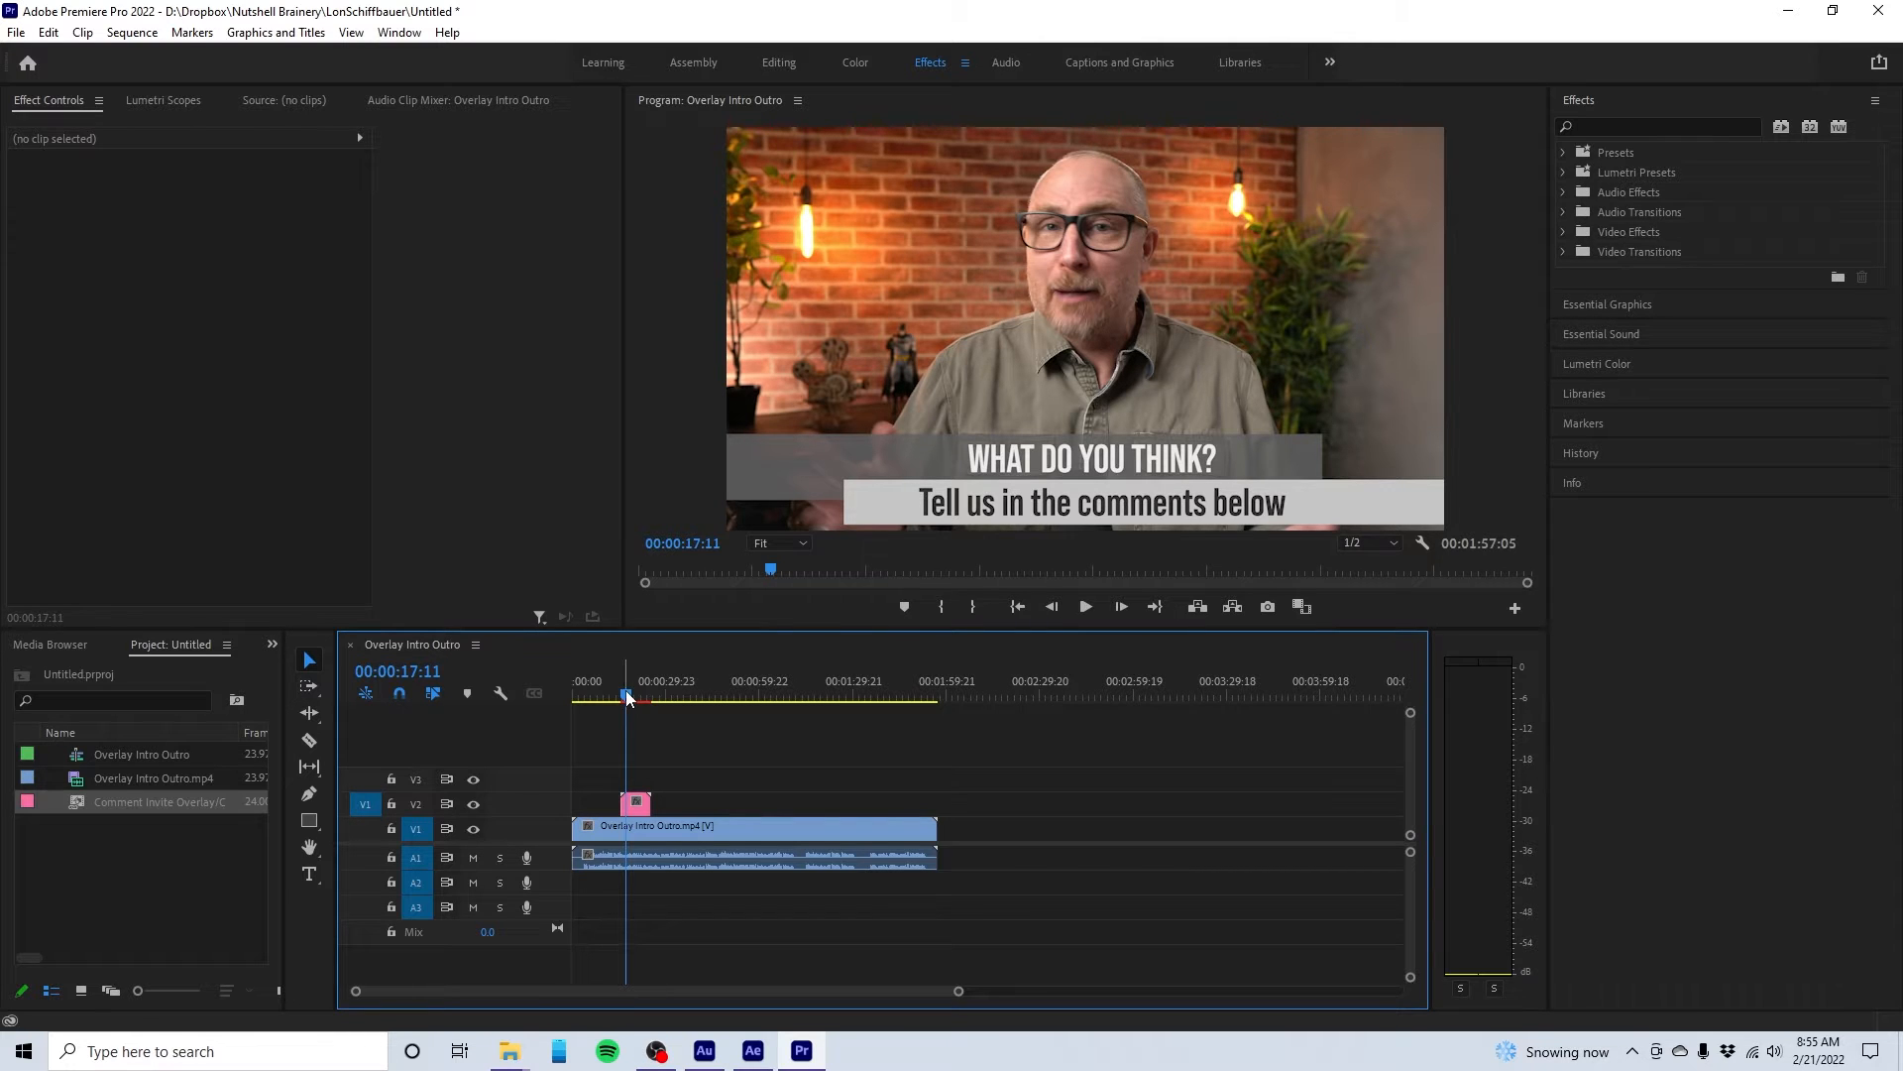
Step: Import the Subscribe Button Overlay composition from the Like Subscribe Bell Overlay project in the Subscribe and Like Button Overlays folder
{"action": "mouse_move", "coordinate": [509, 1053]}
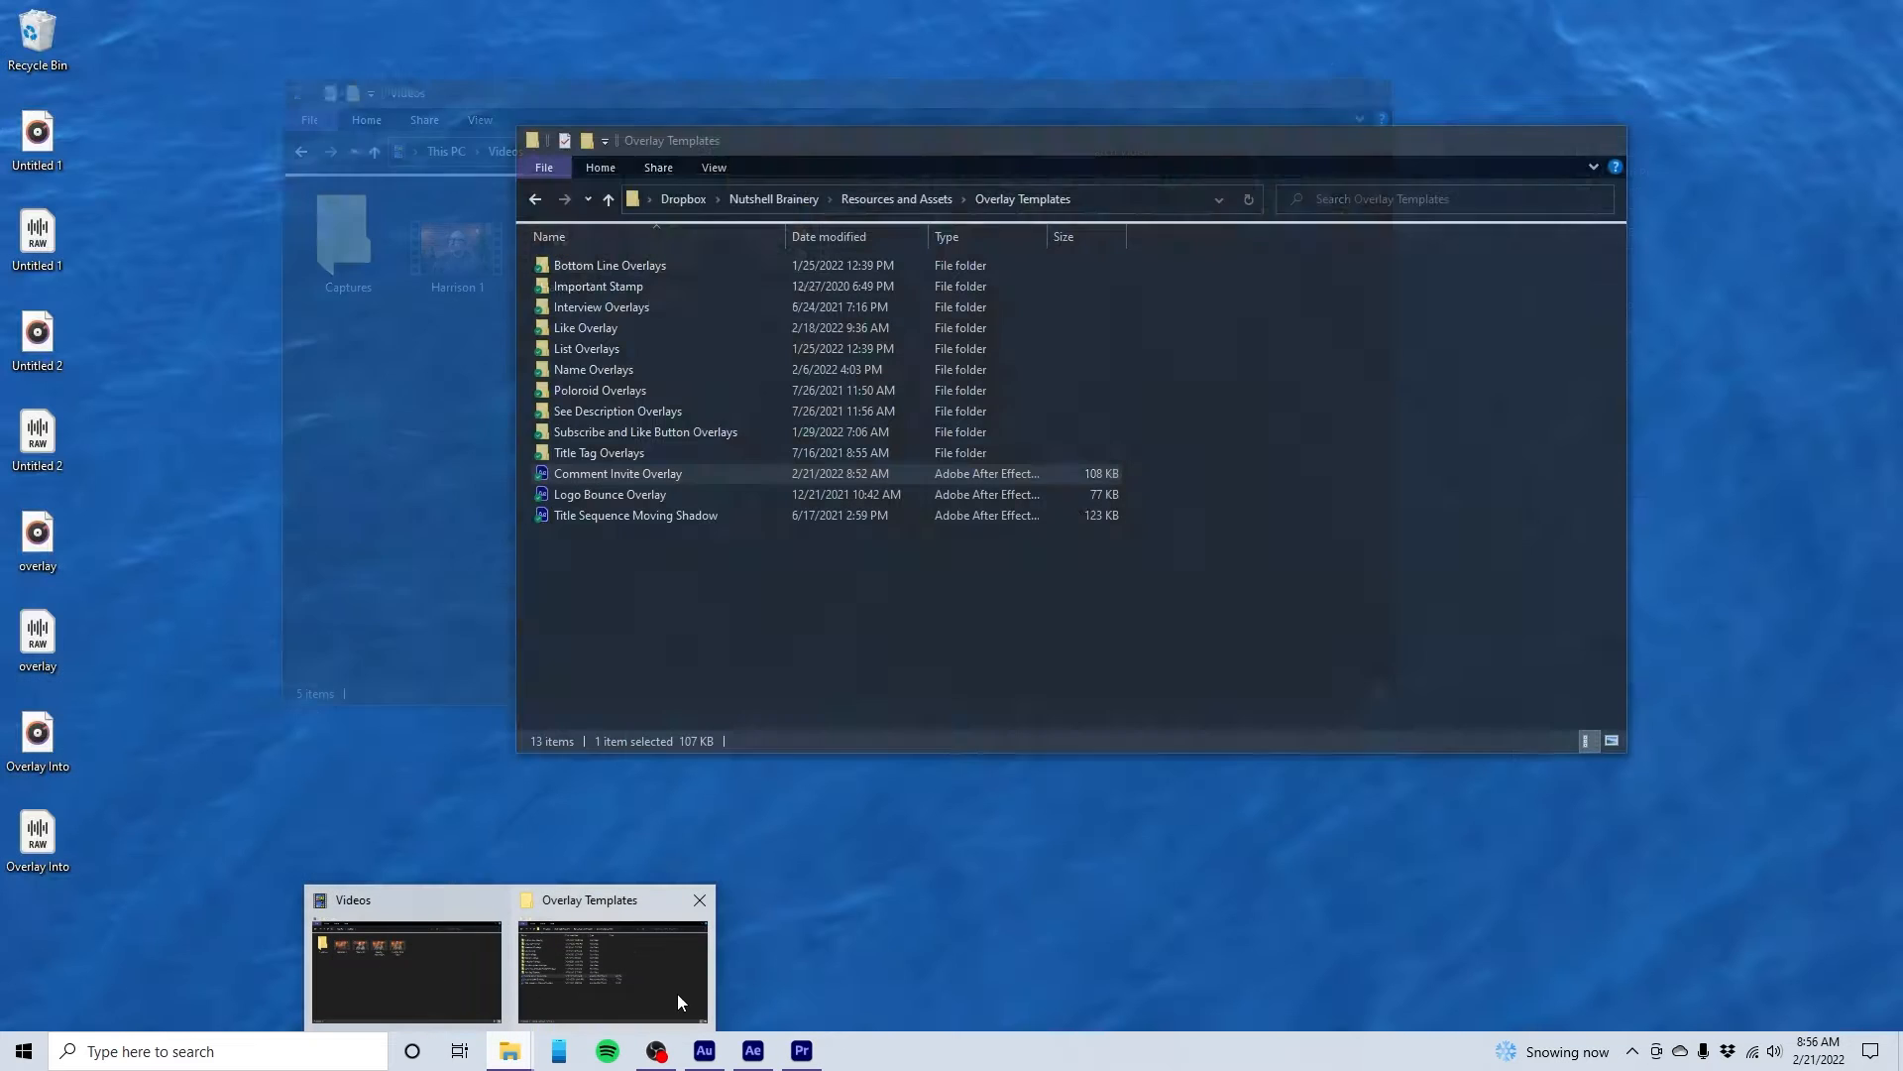
{"action": "left_click", "coordinate": [676, 993]}
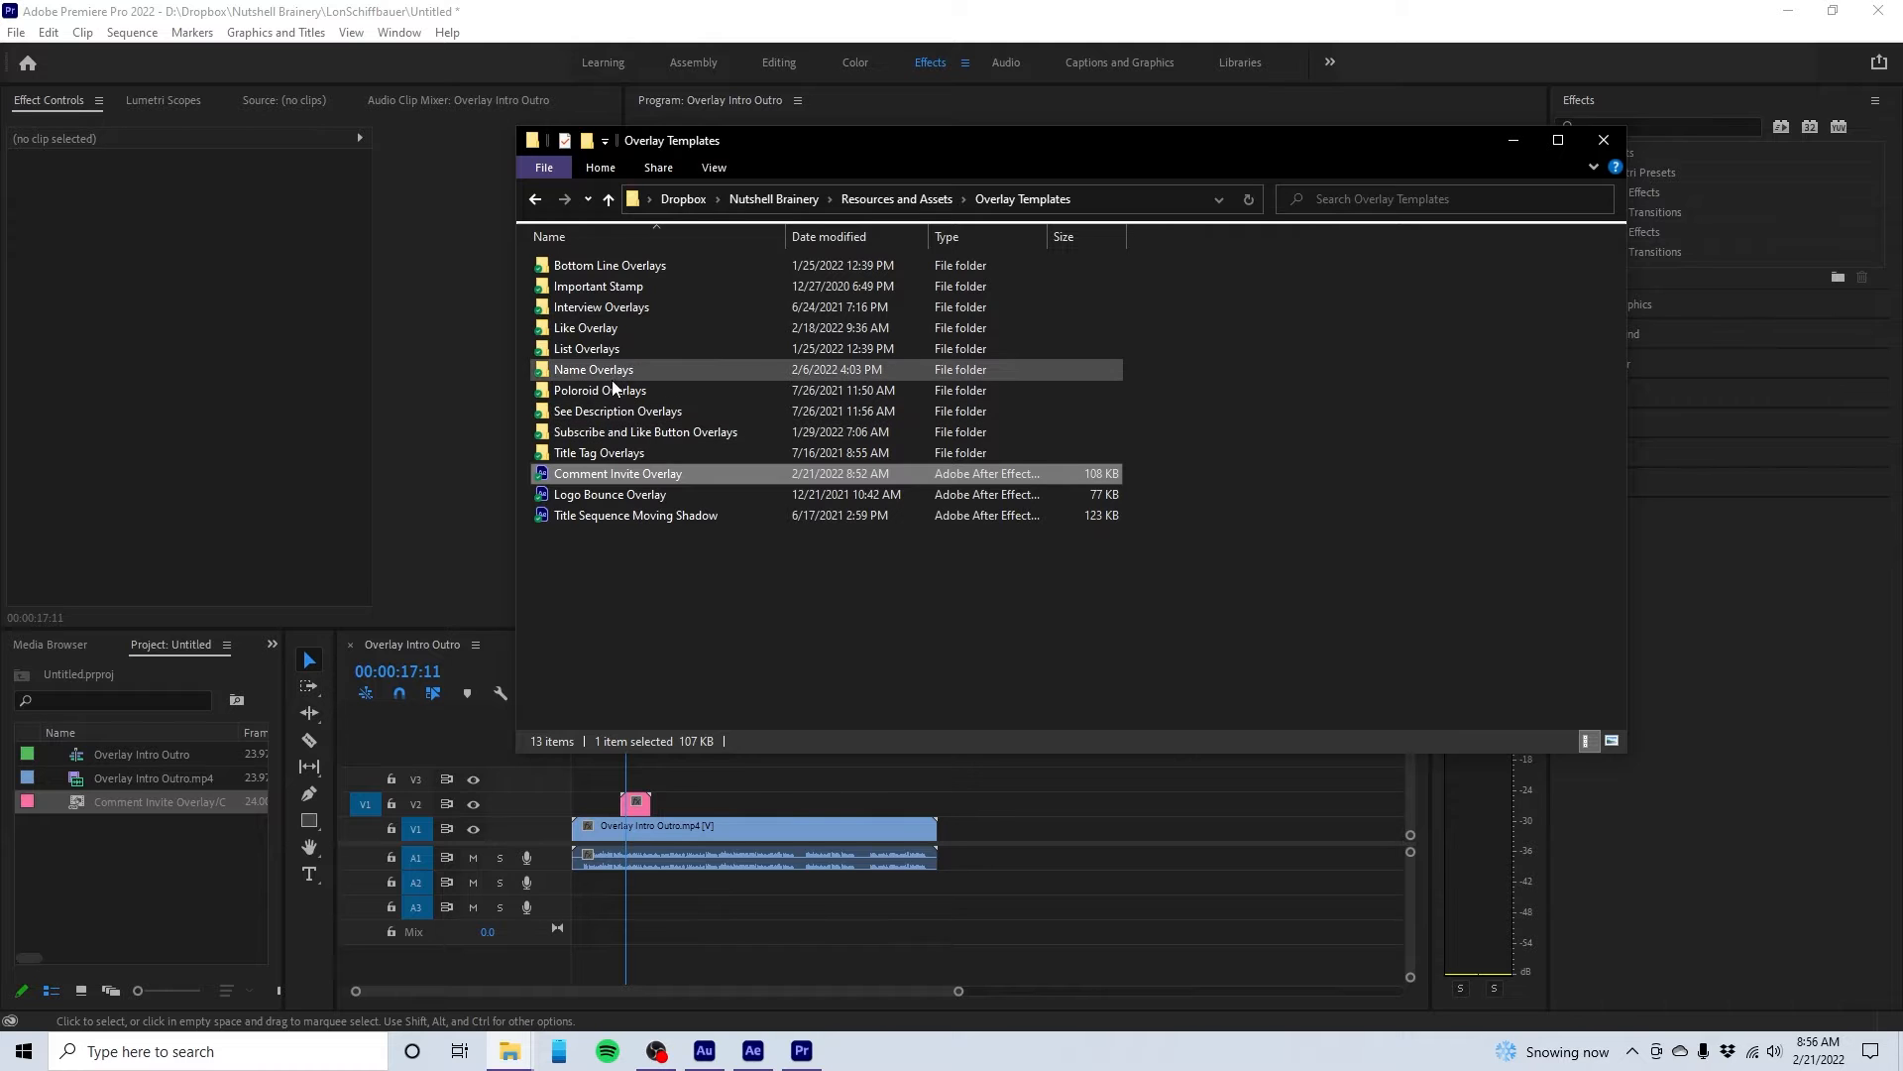
{"action": "double_click", "coordinate": [630, 430]}
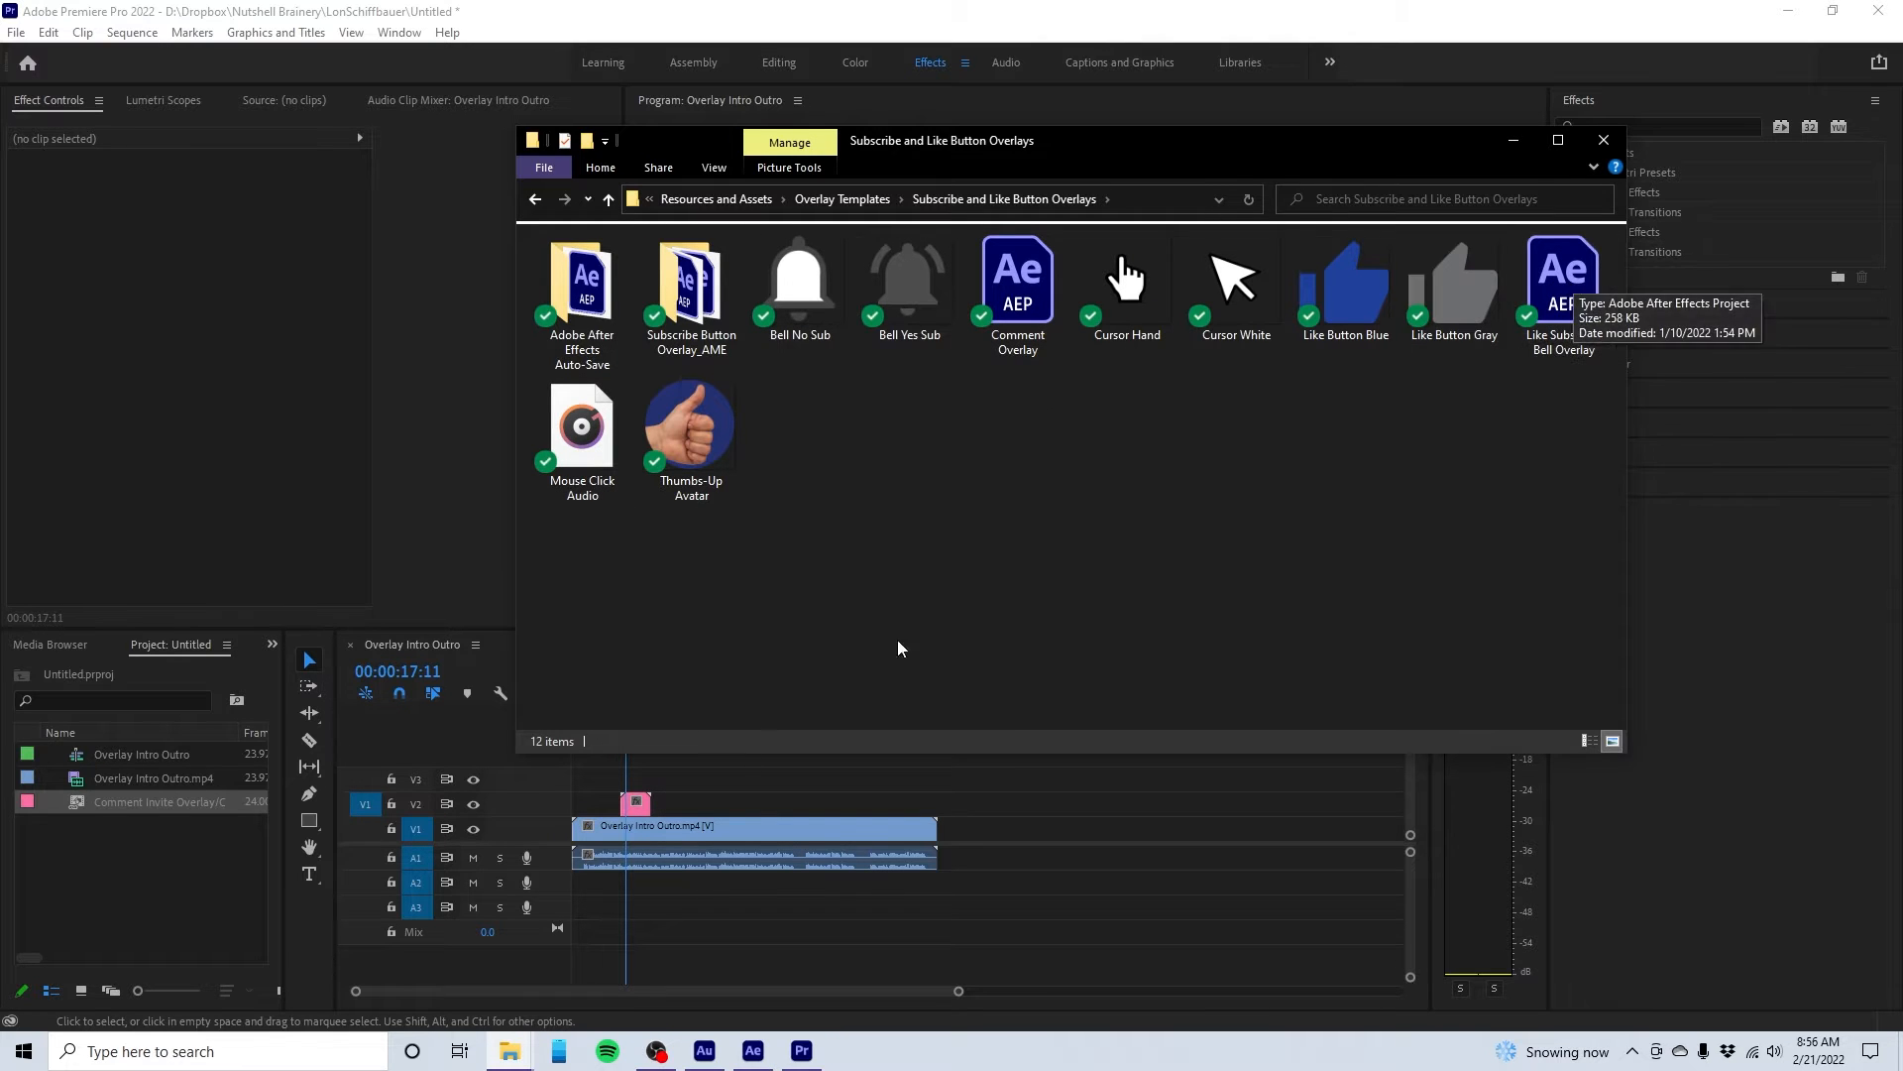
{"action": "left_click_drag", "start_coordinate": [1564, 290], "coordinate": [179, 888]}
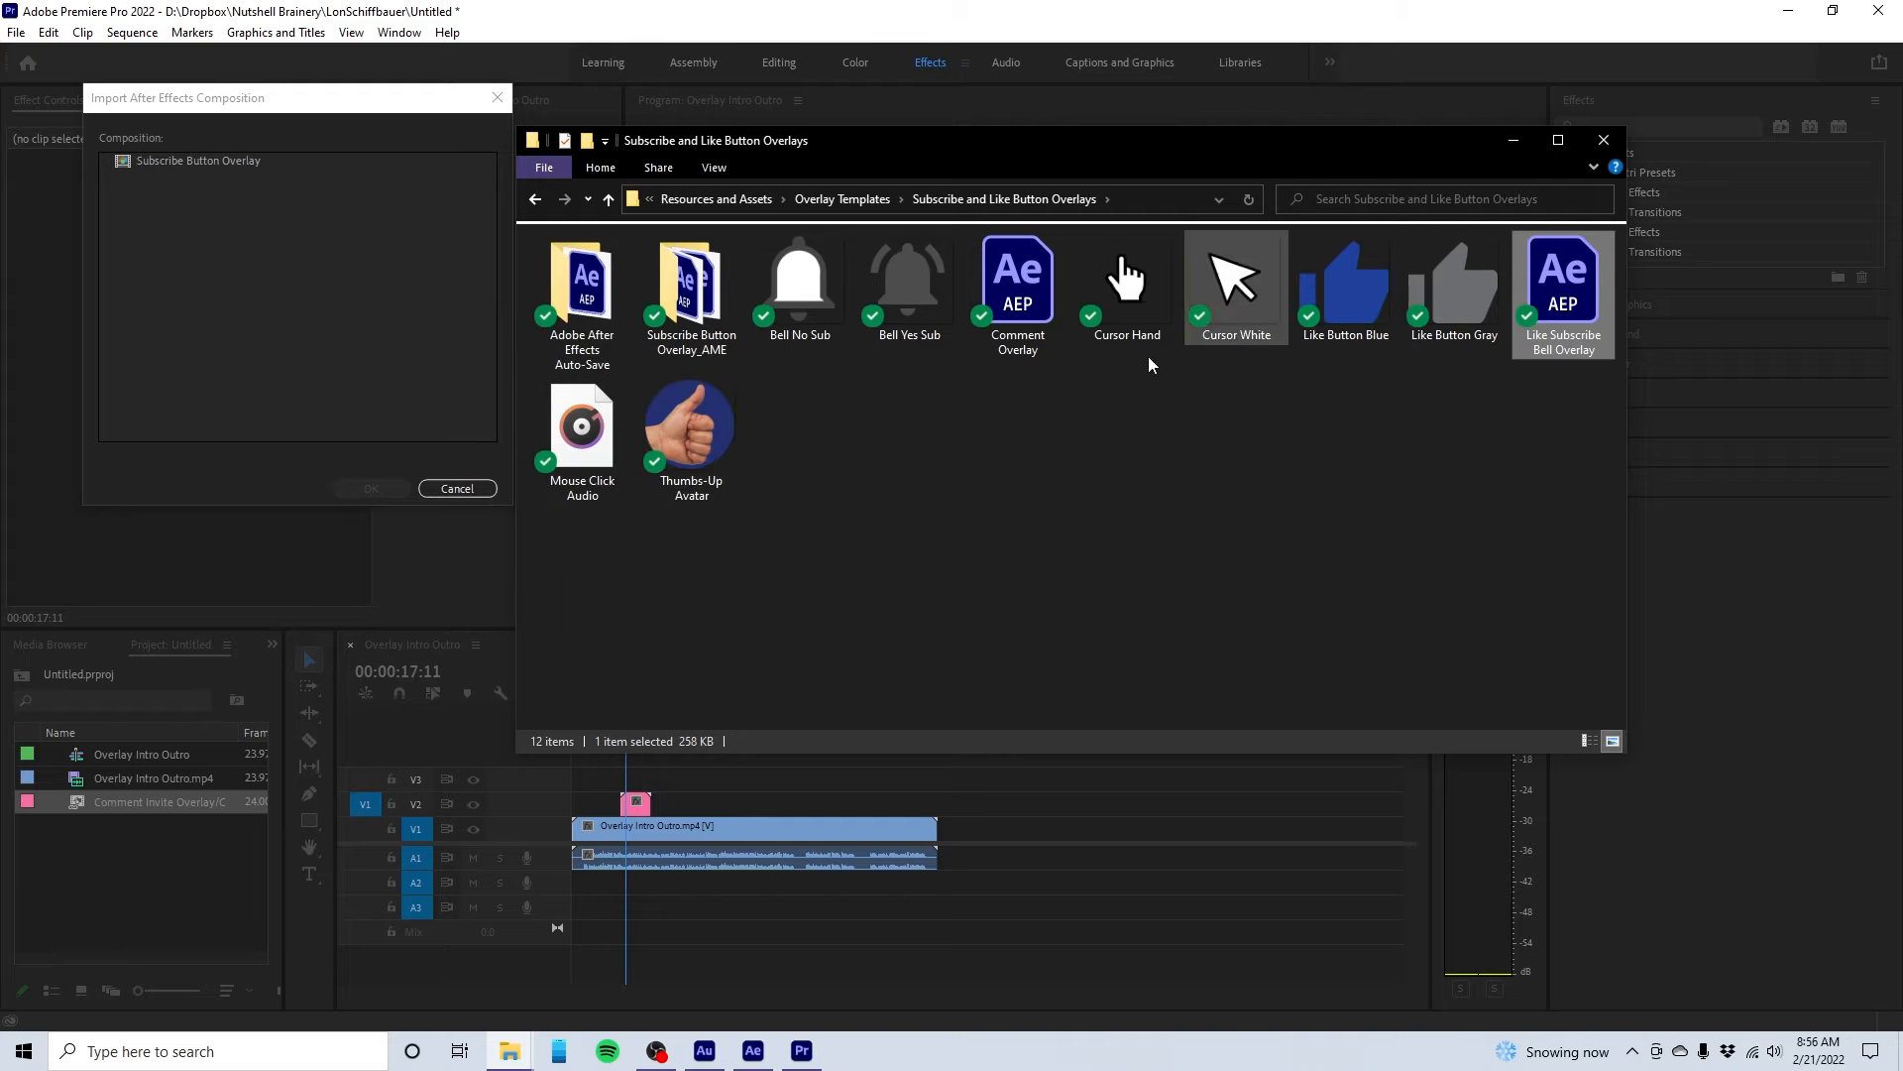
{"action": "left_click", "coordinate": [195, 164]}
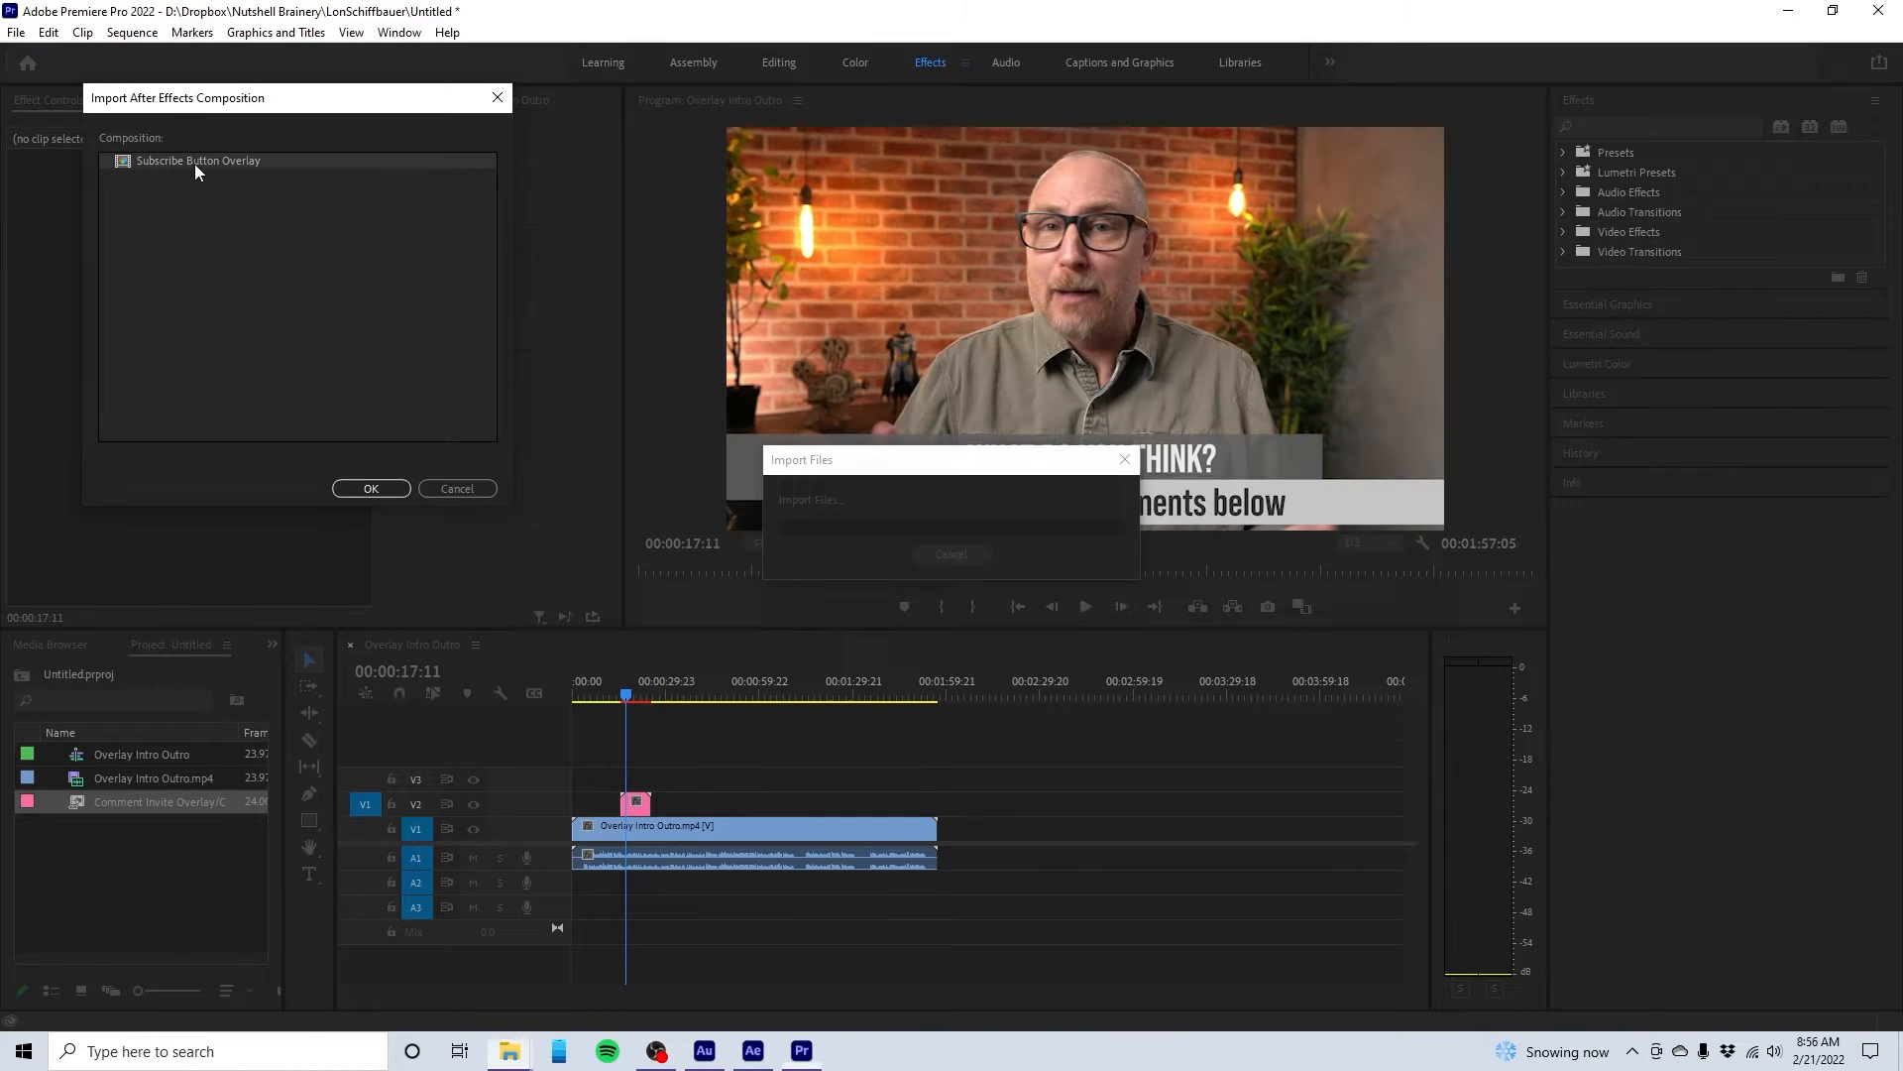
{"action": "left_click", "coordinate": [392, 492]}
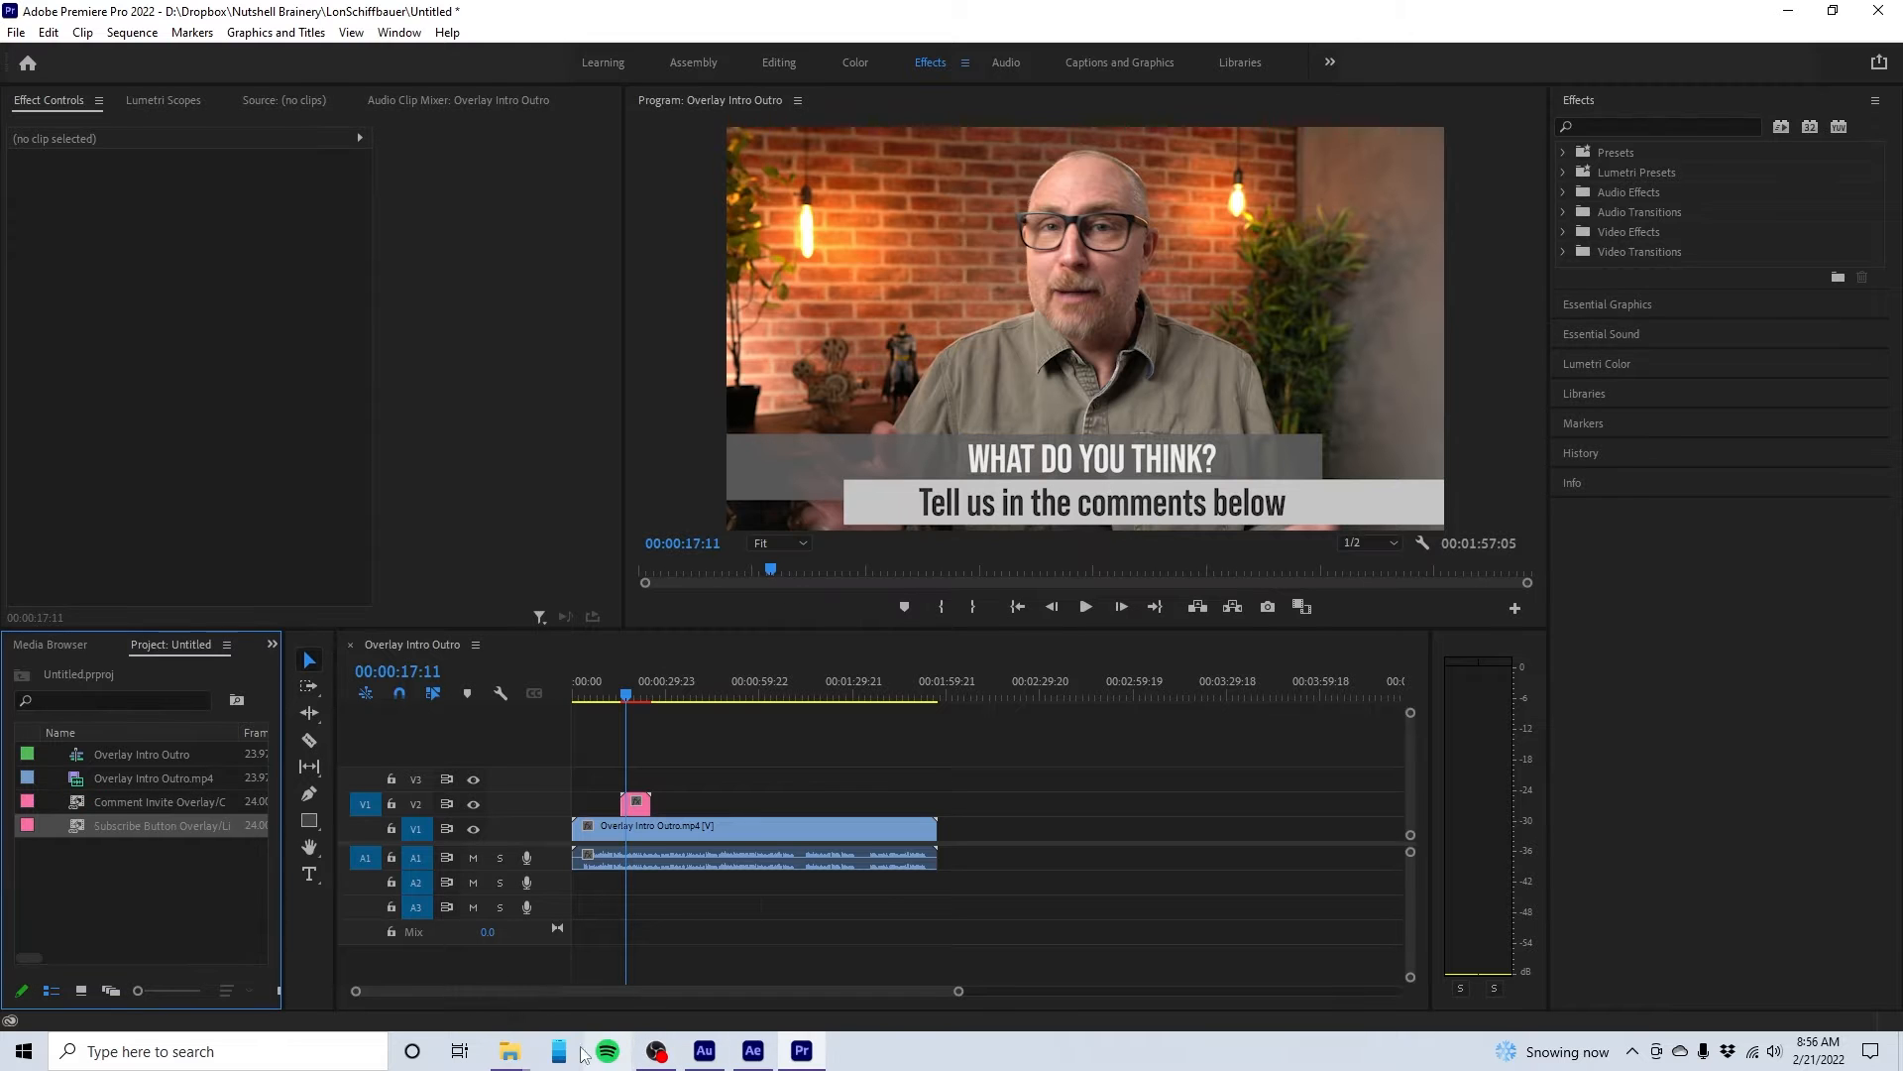
Step: In After Effects, preview the Comment Invite Overlay animation from the start and park the playhead at 0:00:02:20
{"action": "mouse_move", "coordinate": [510, 1051]}
{"action": "left_click", "coordinate": [601, 978]}
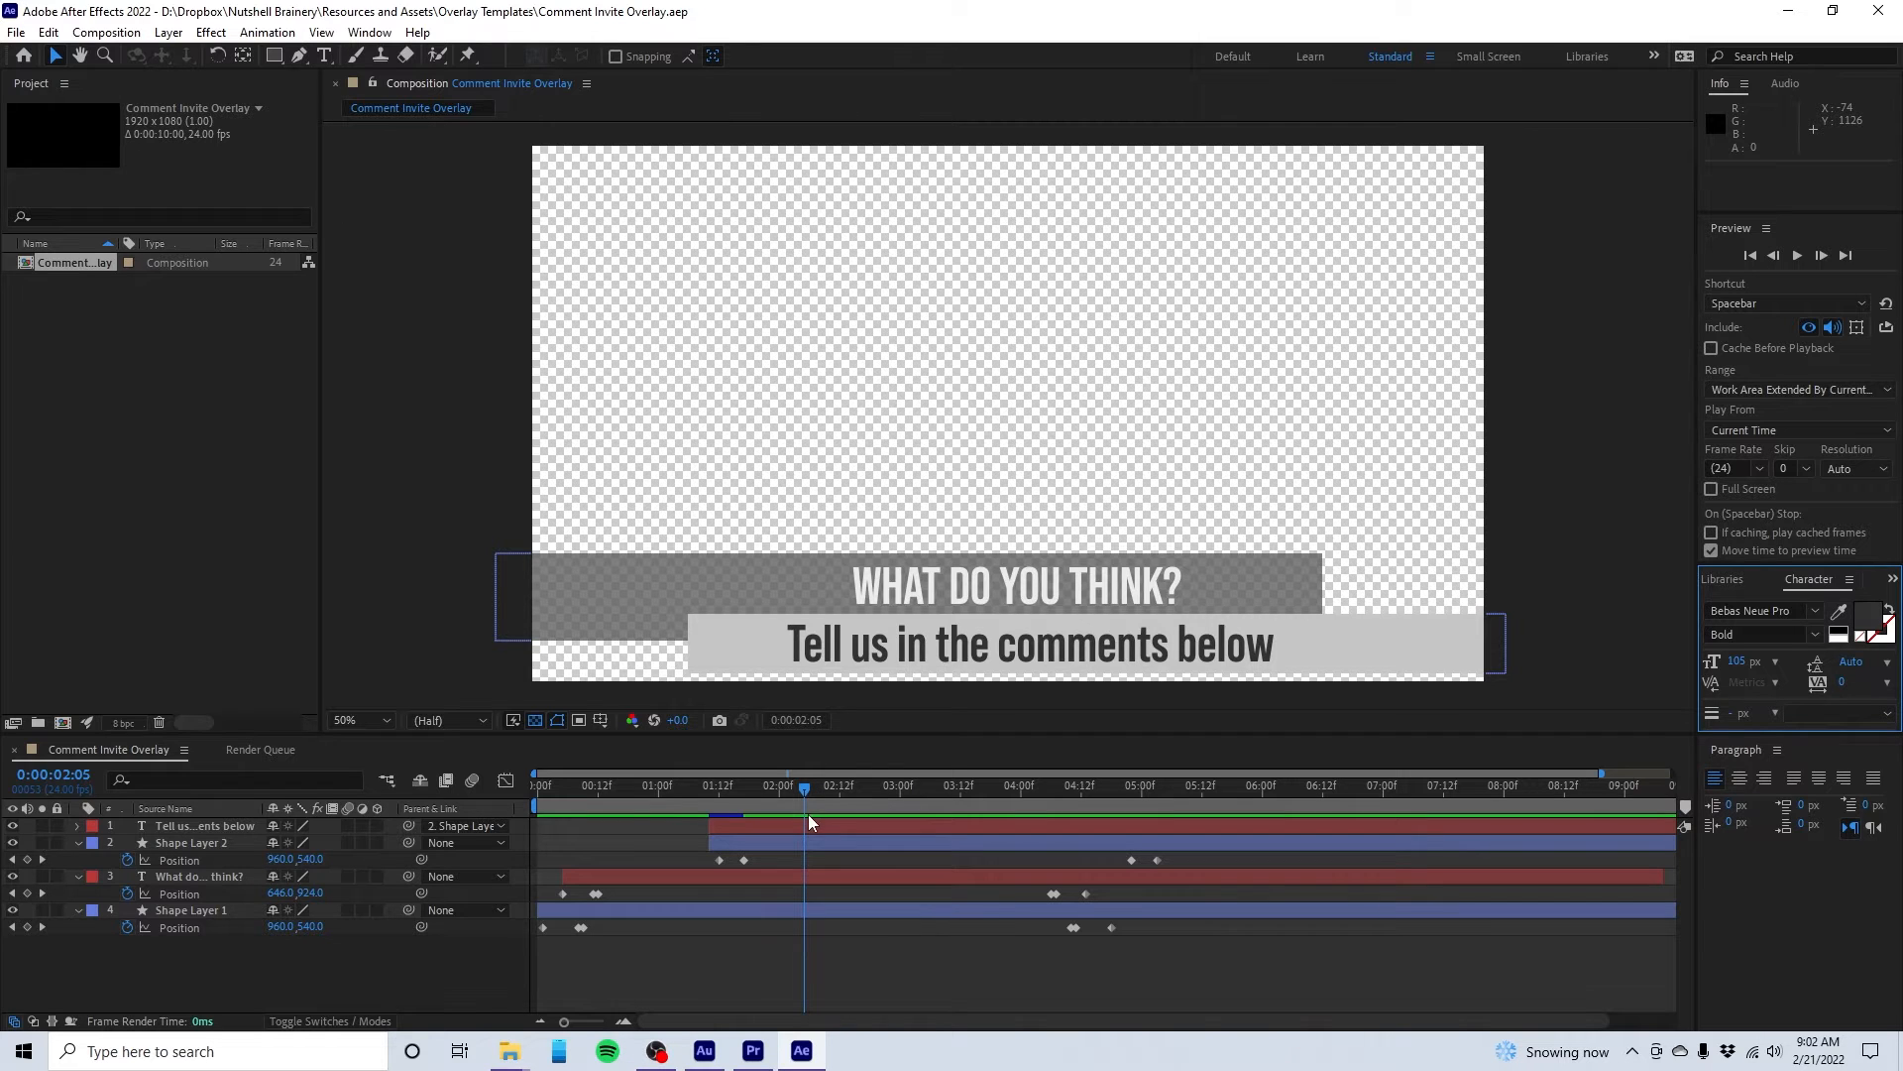
{"action": "left_click_drag", "start_coordinate": [812, 781], "coordinate": [517, 769]}
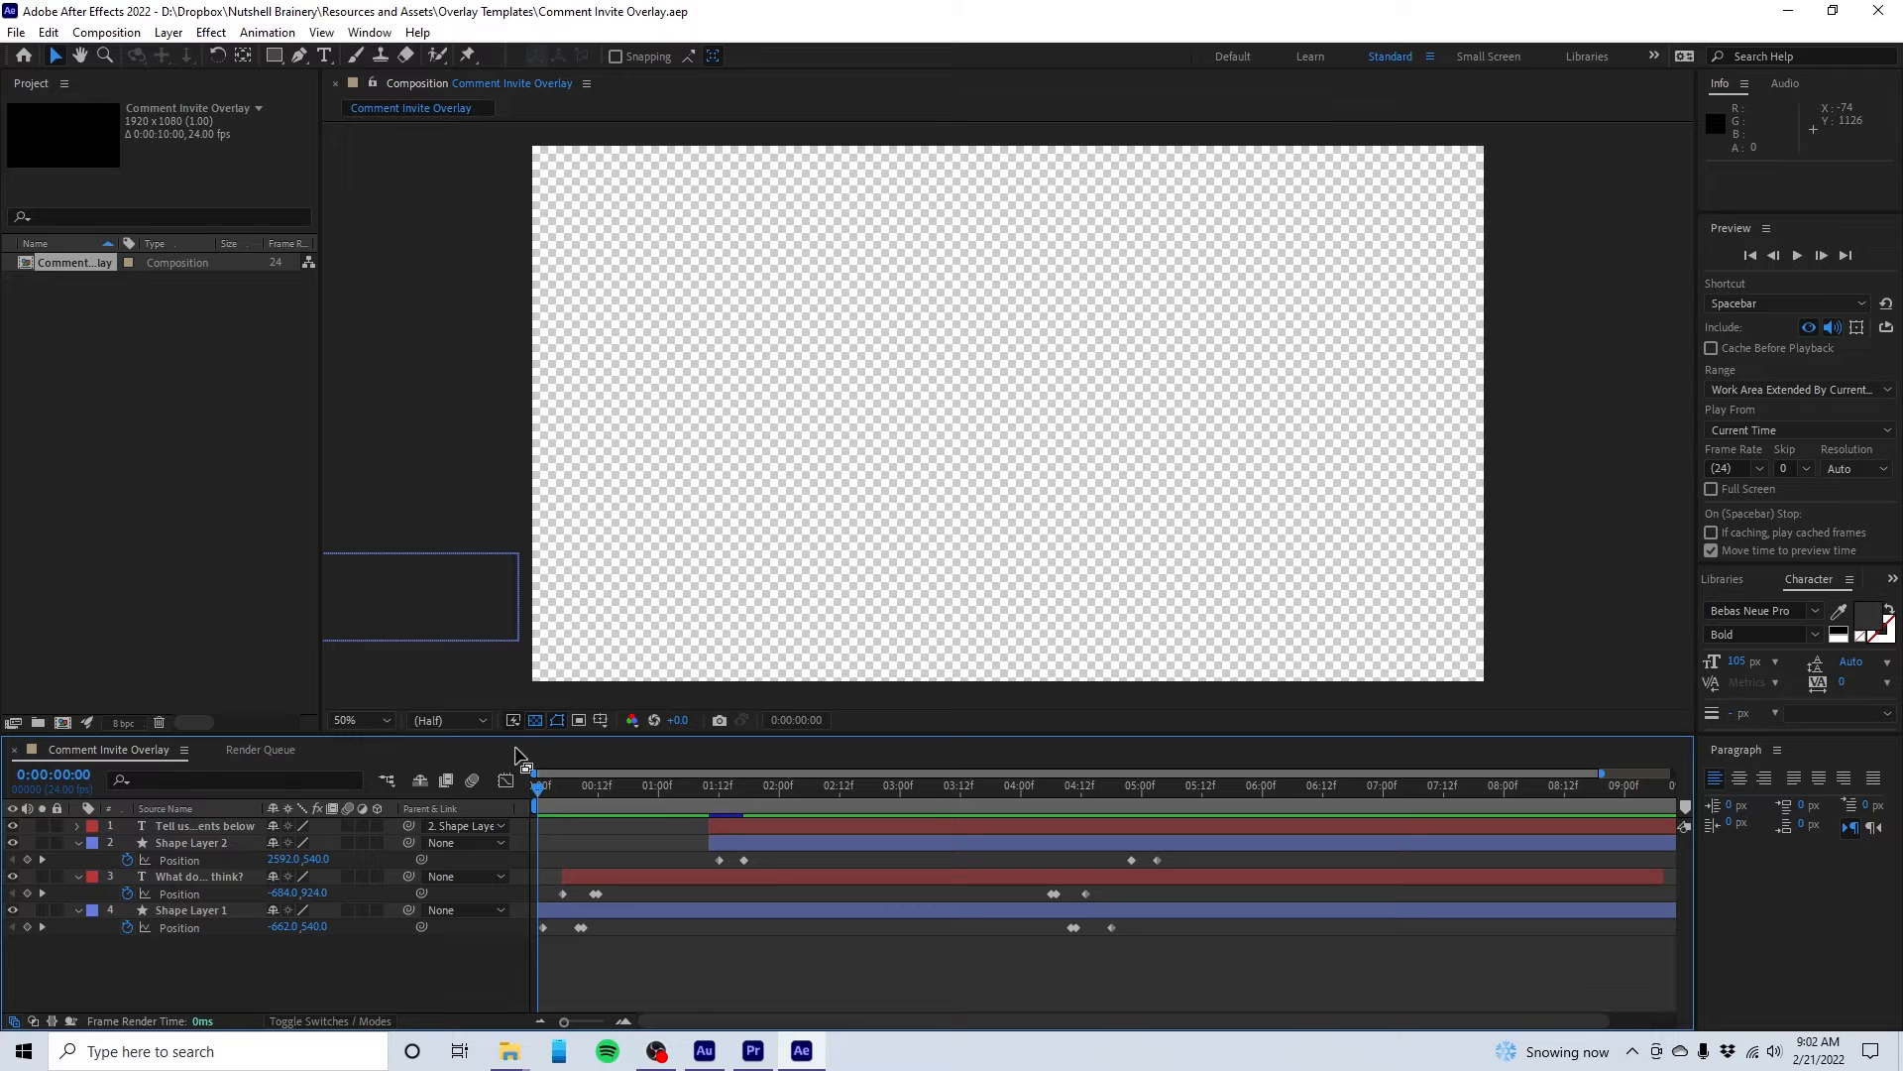
{"action": "key", "text": "space"}
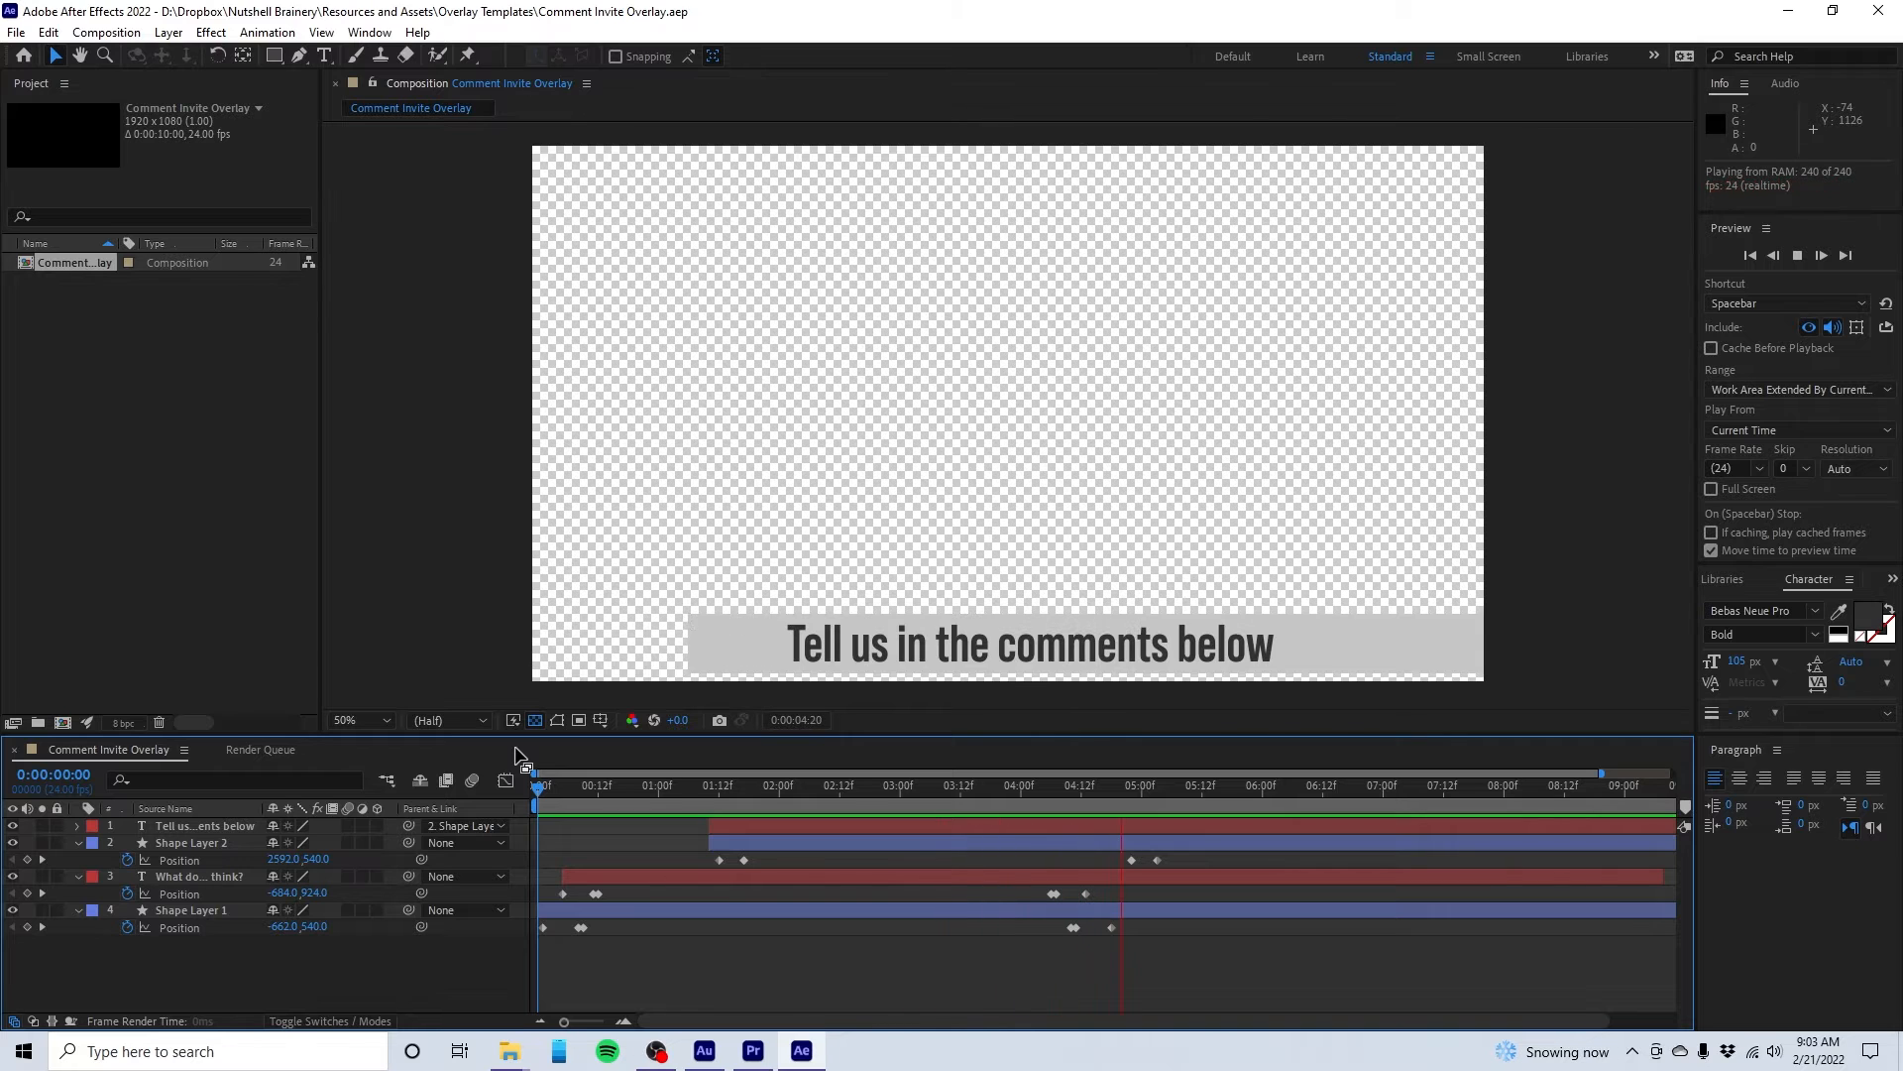
{"action": "key", "text": "space"}
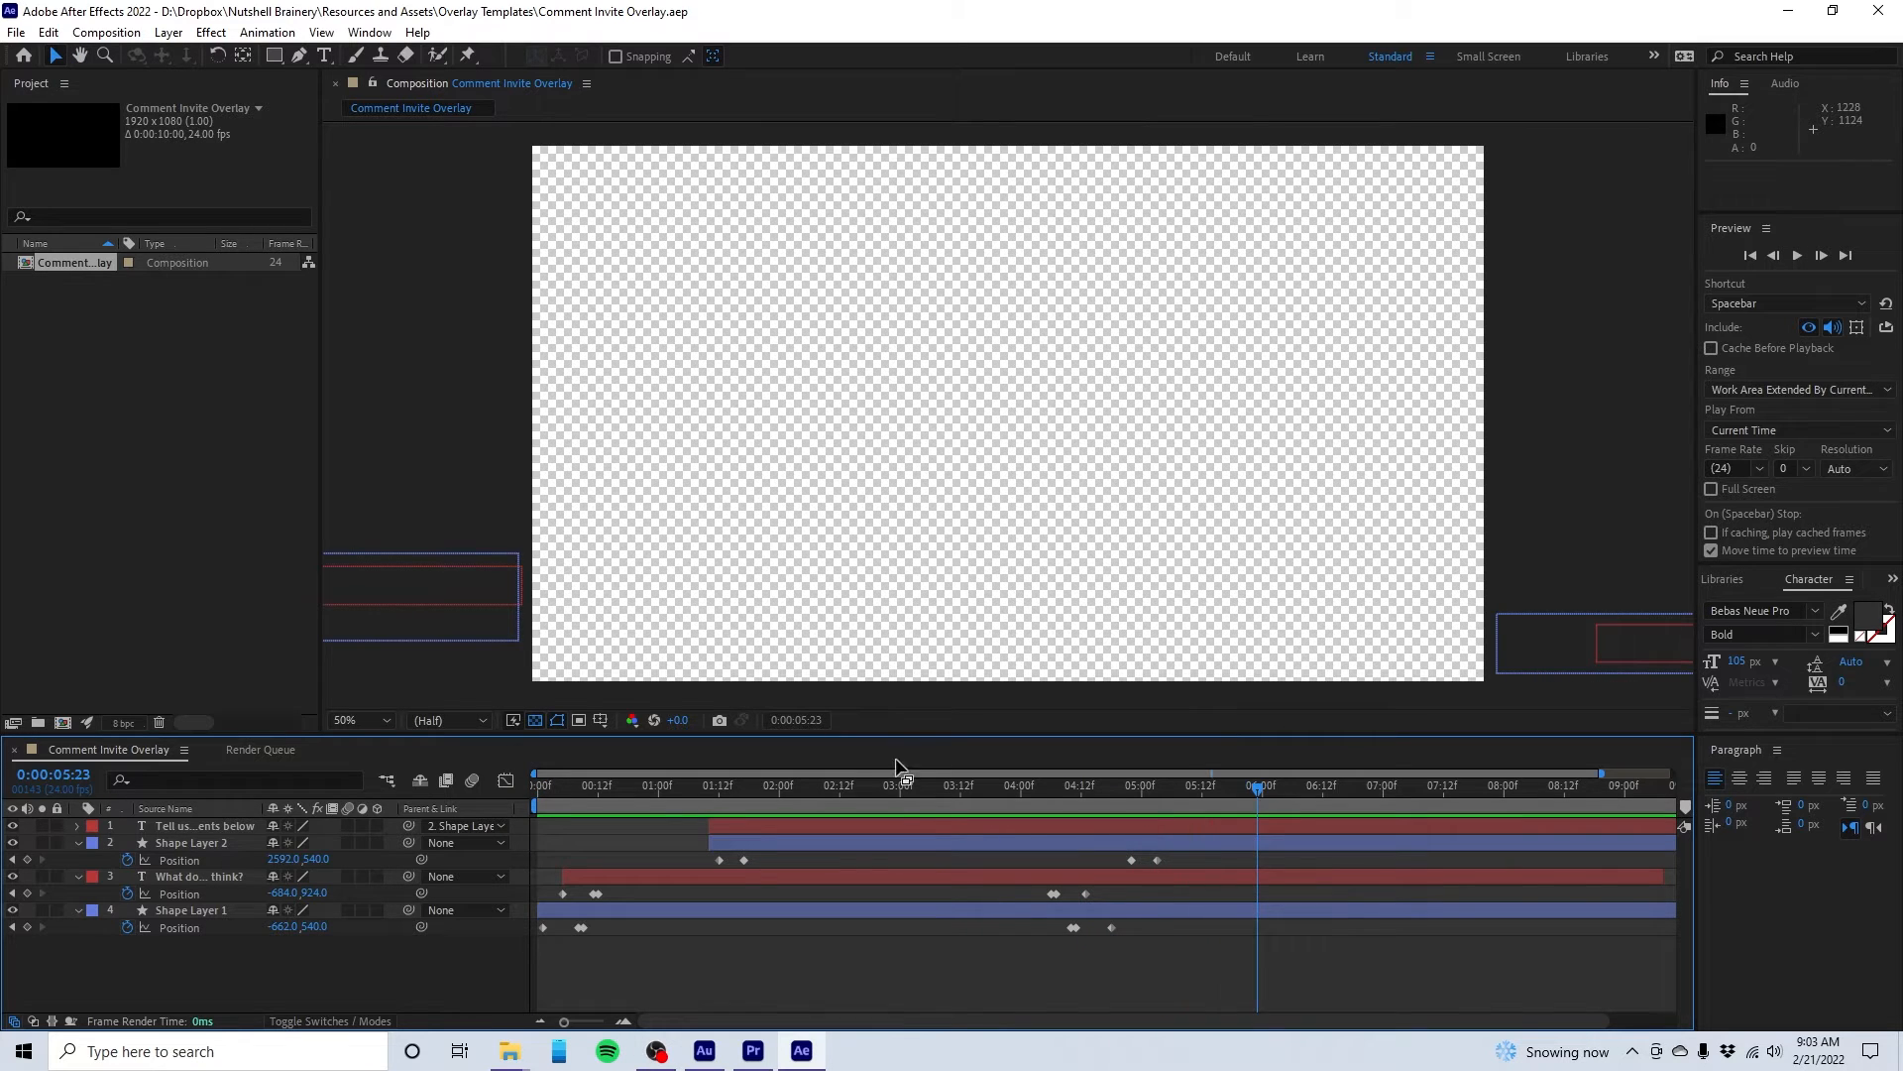
{"action": "left_click", "coordinate": [882, 796]}
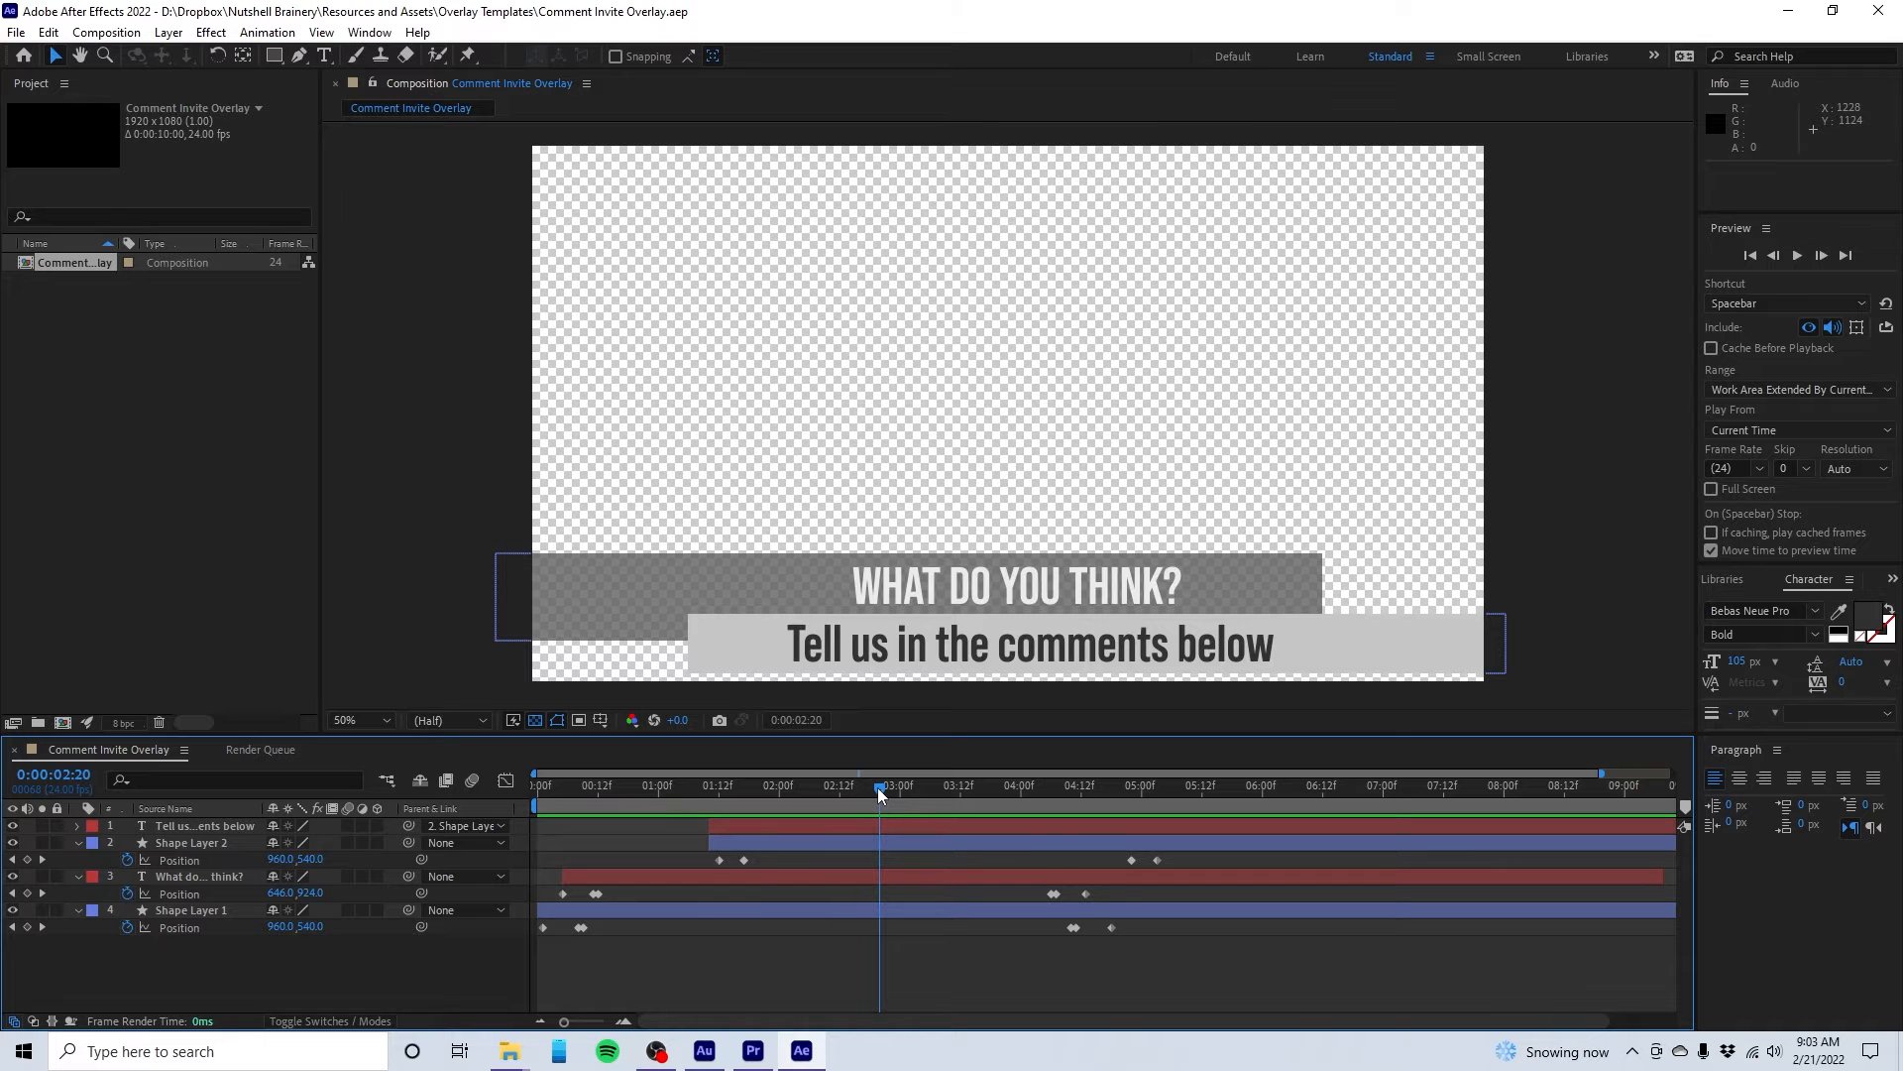
Step: Add the Comment Invite Overlay composition to the render queue and choose QuickTime as its output module format
{"action": "left_click", "coordinate": [107, 32]}
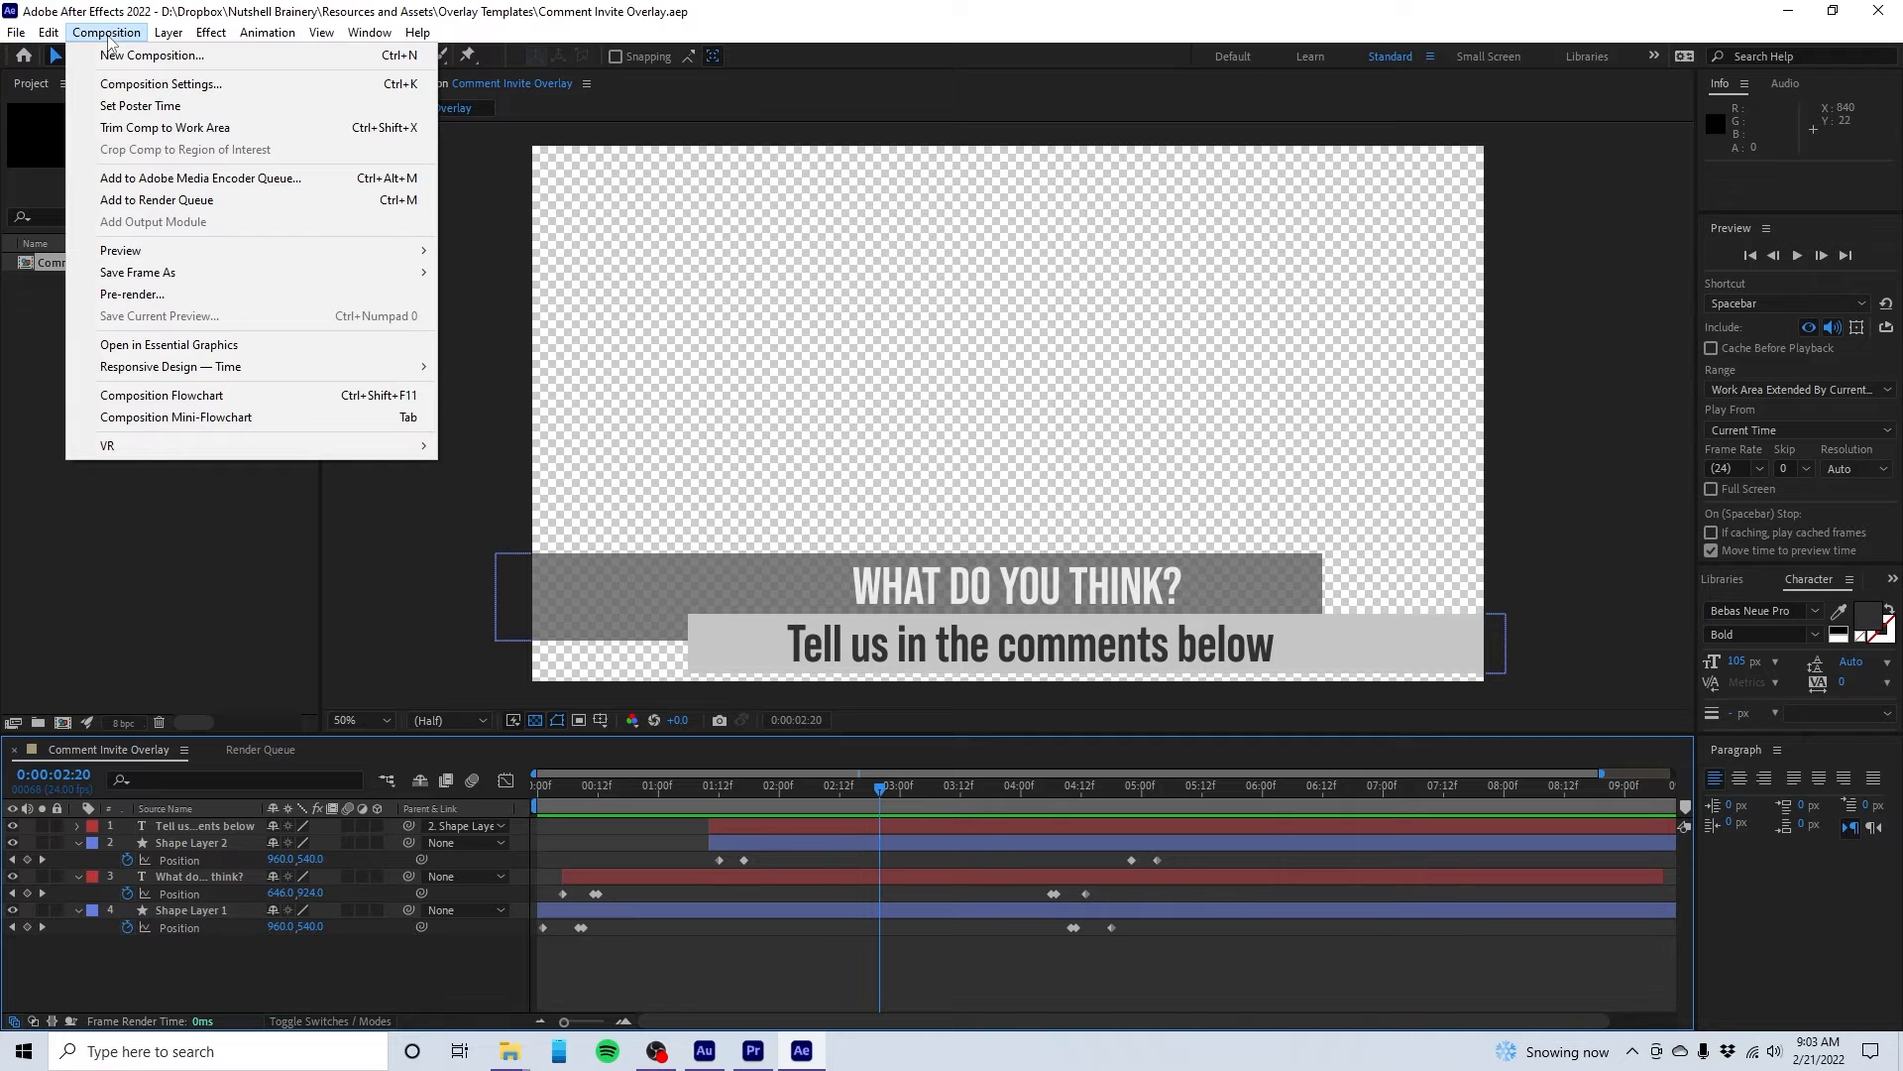
{"action": "left_click", "coordinate": [146, 203]}
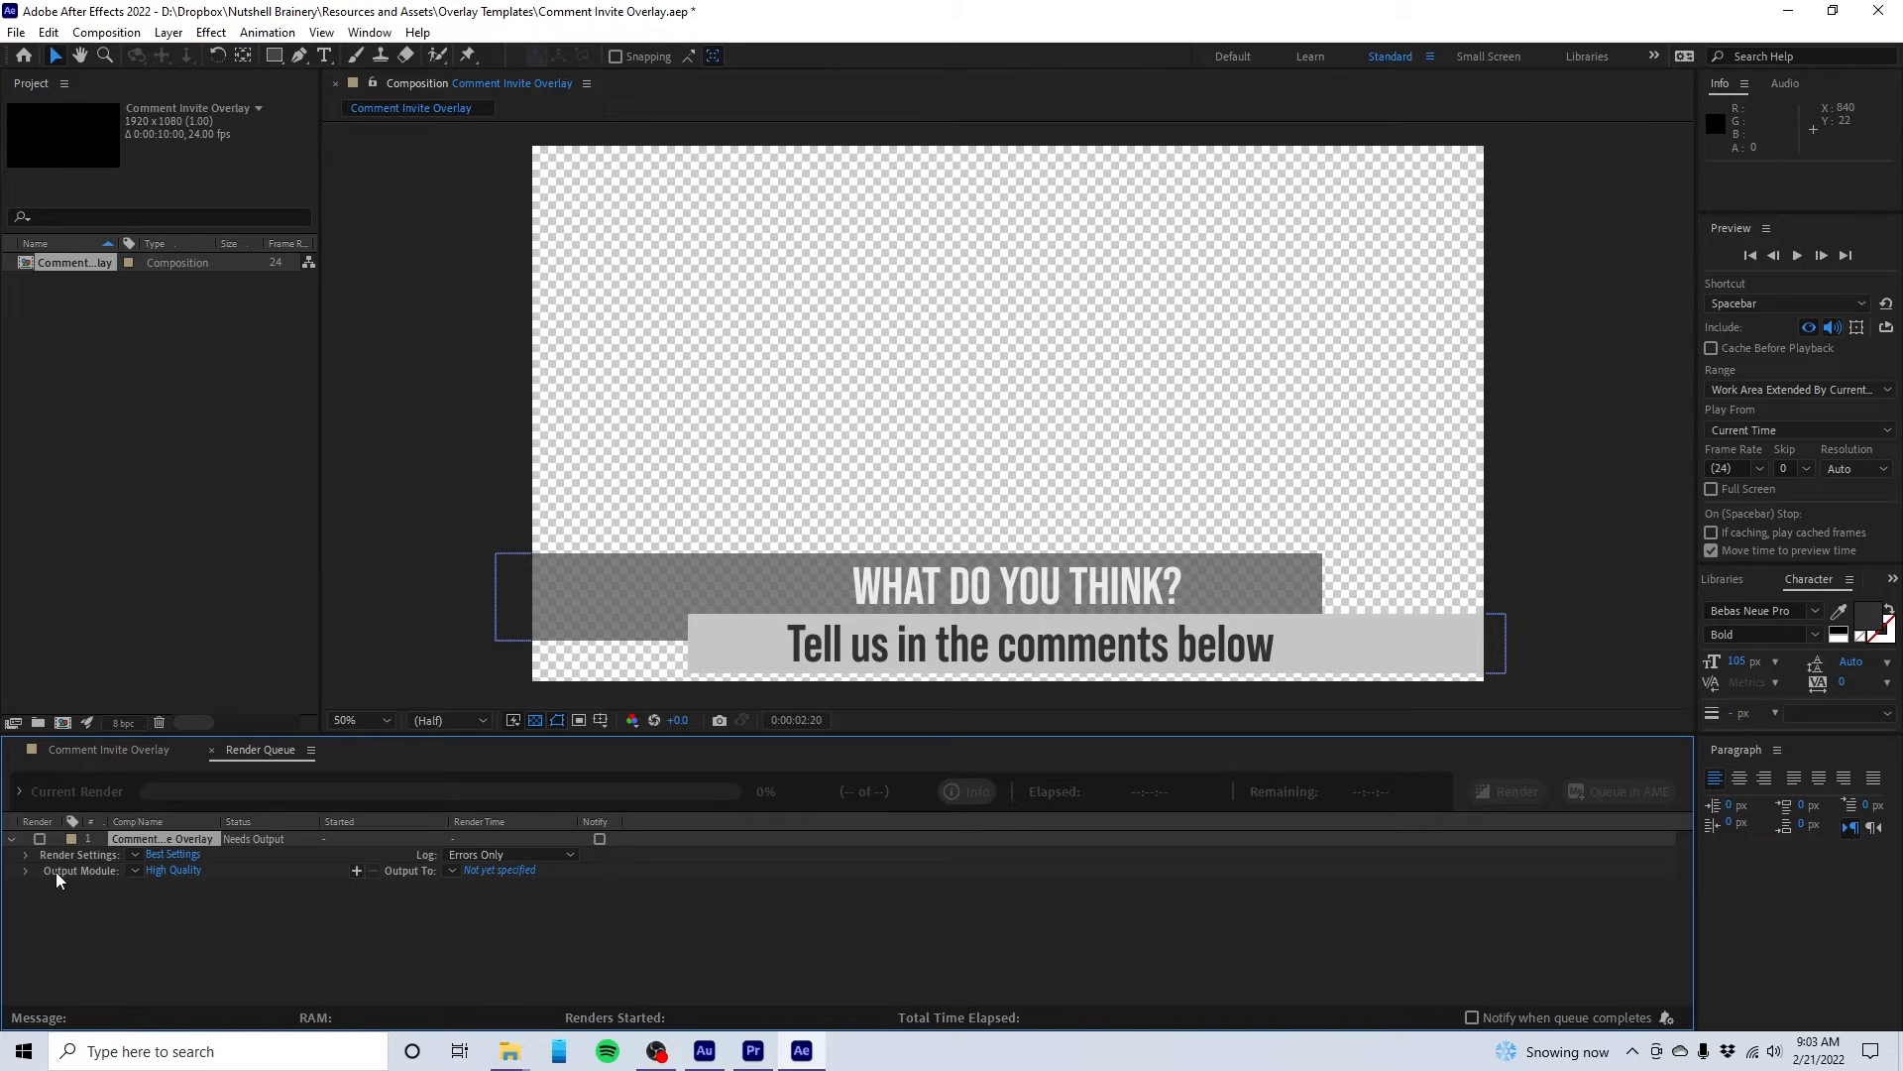
{"action": "left_click", "coordinate": [174, 871]}
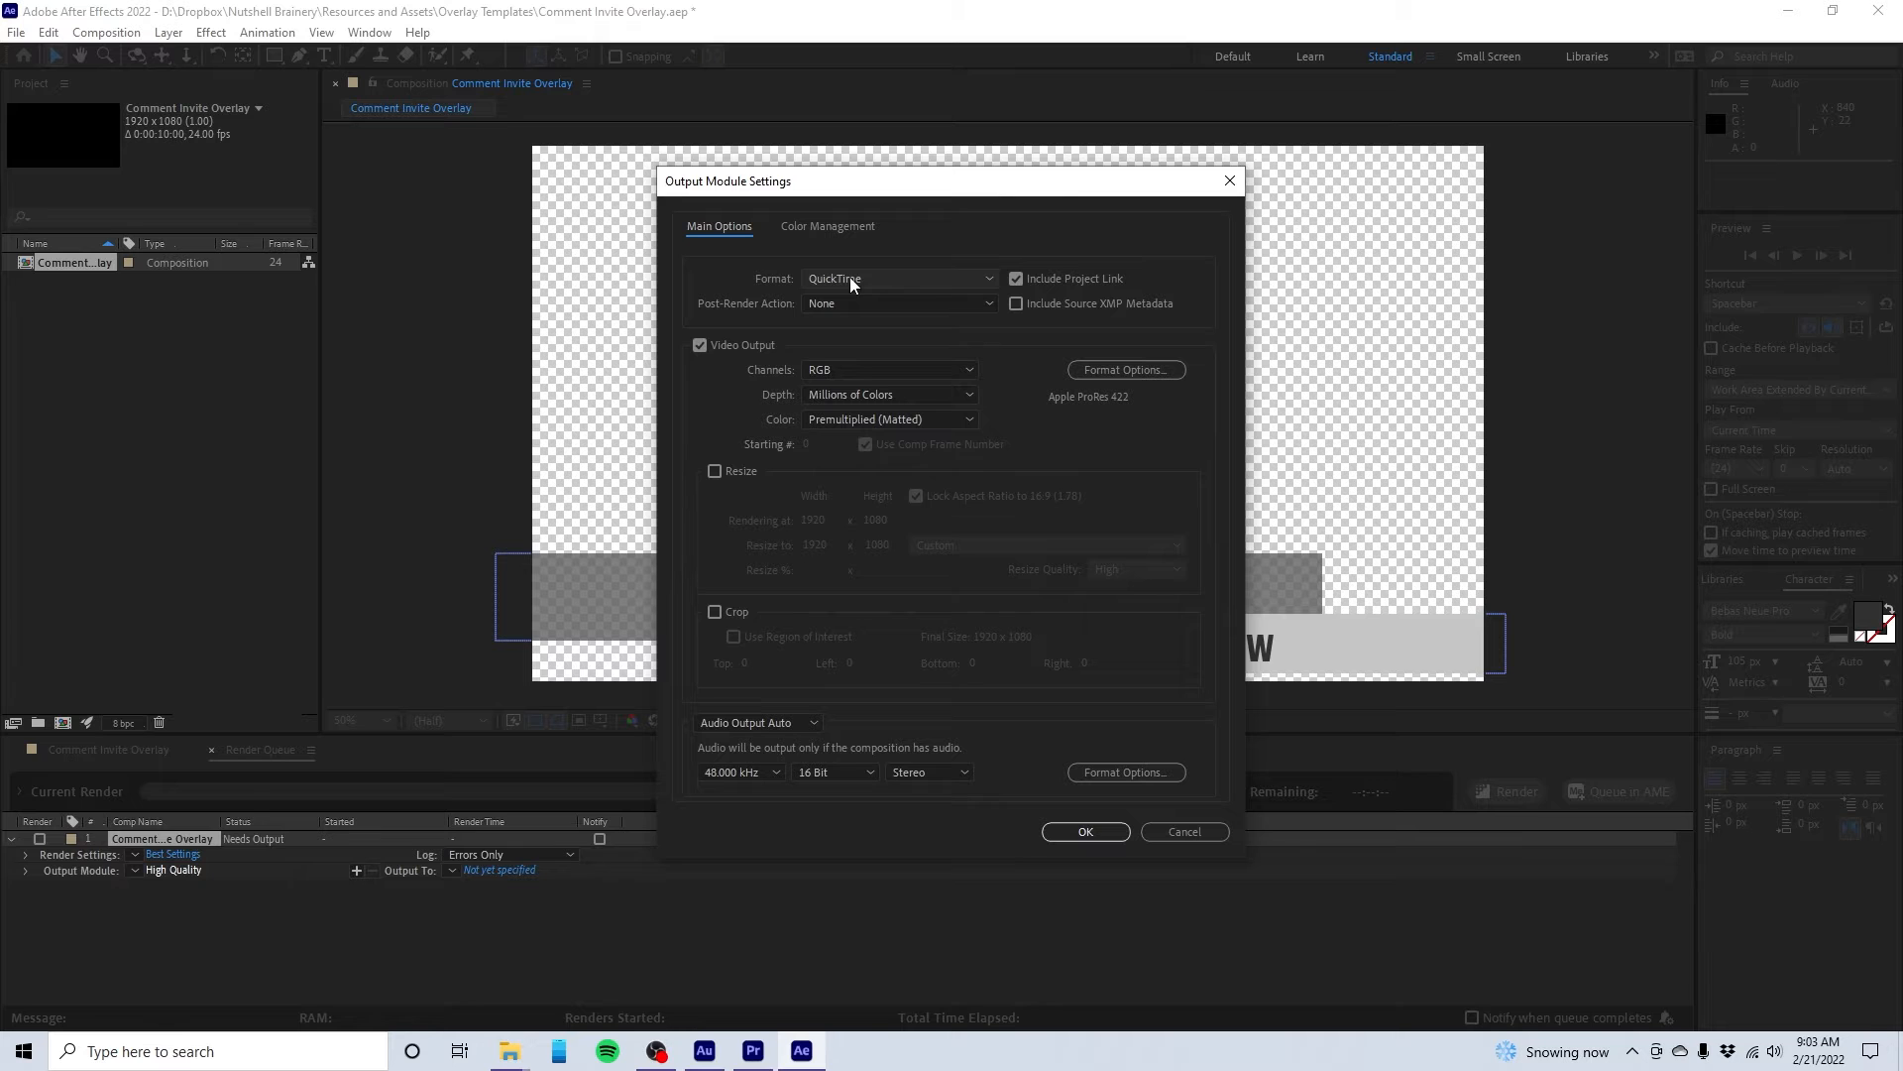
{"action": "left_click", "coordinate": [844, 287]}
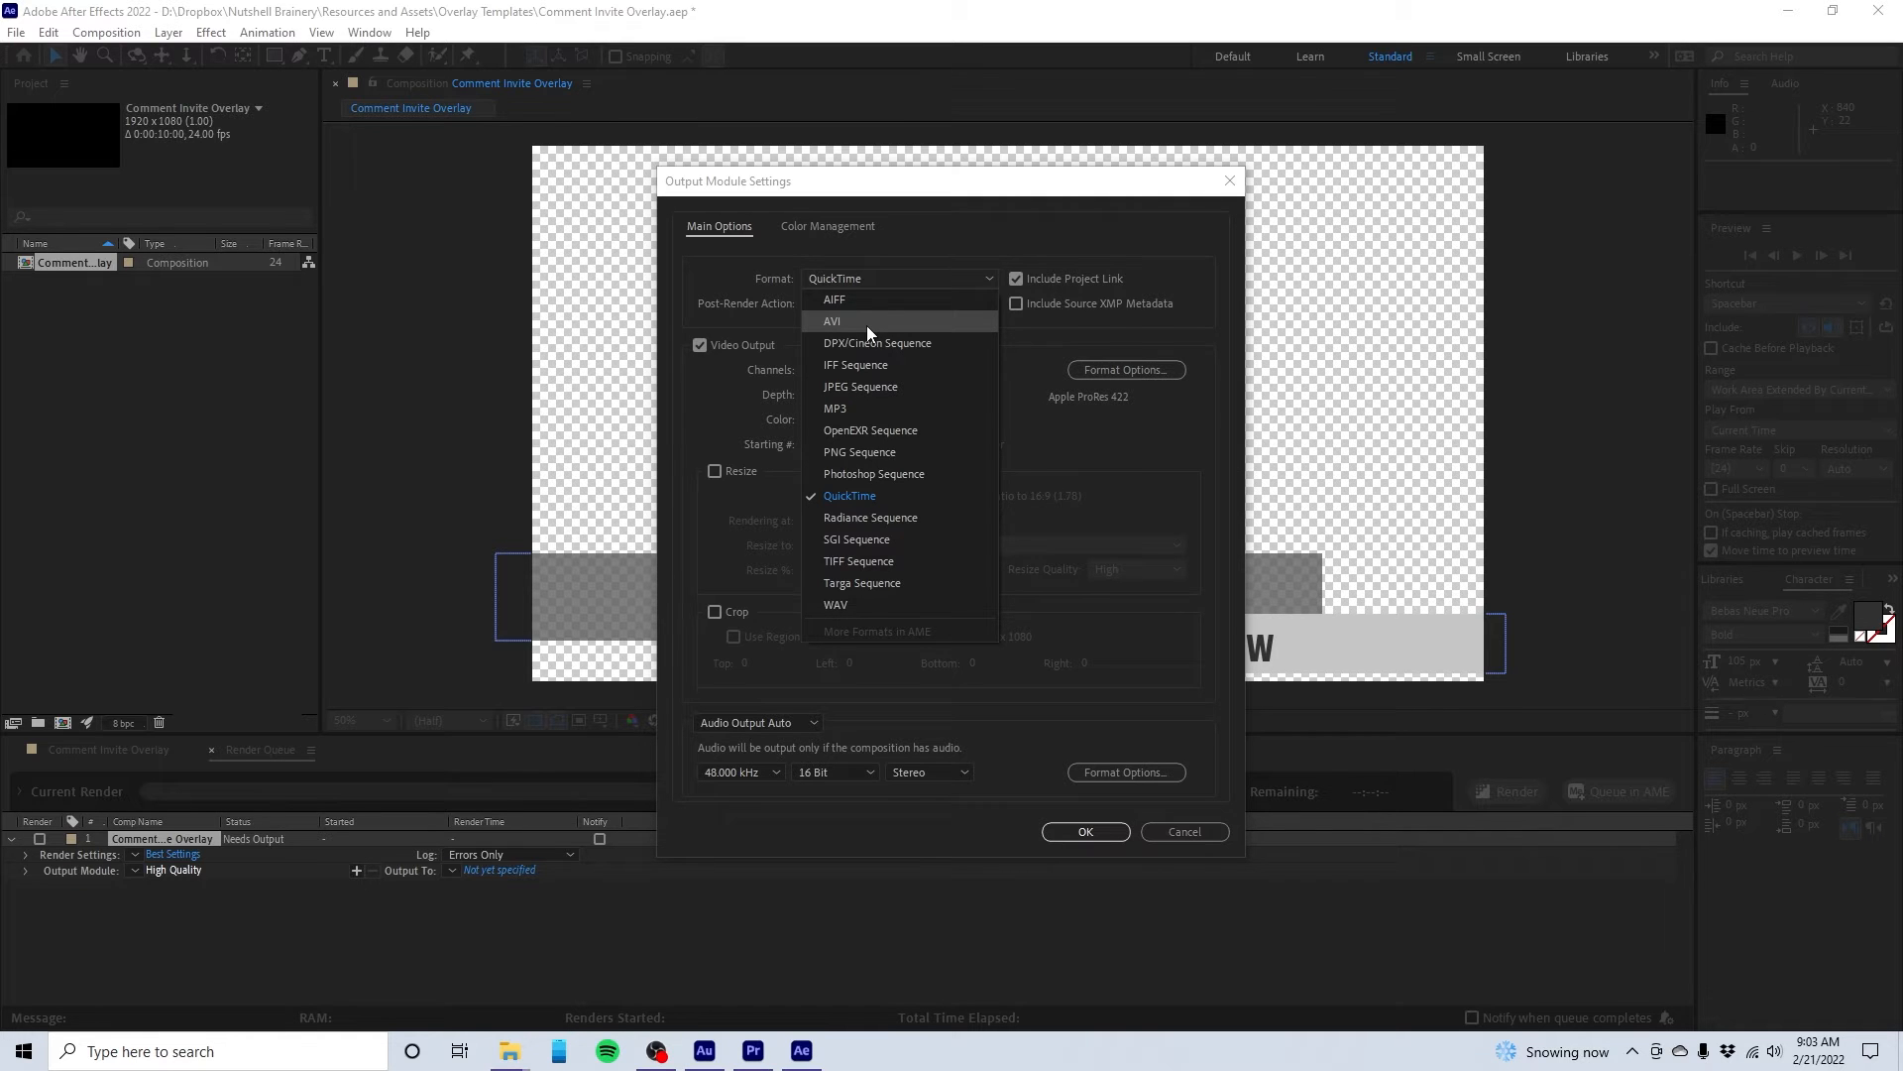
{"action": "left_click", "coordinate": [876, 505]}
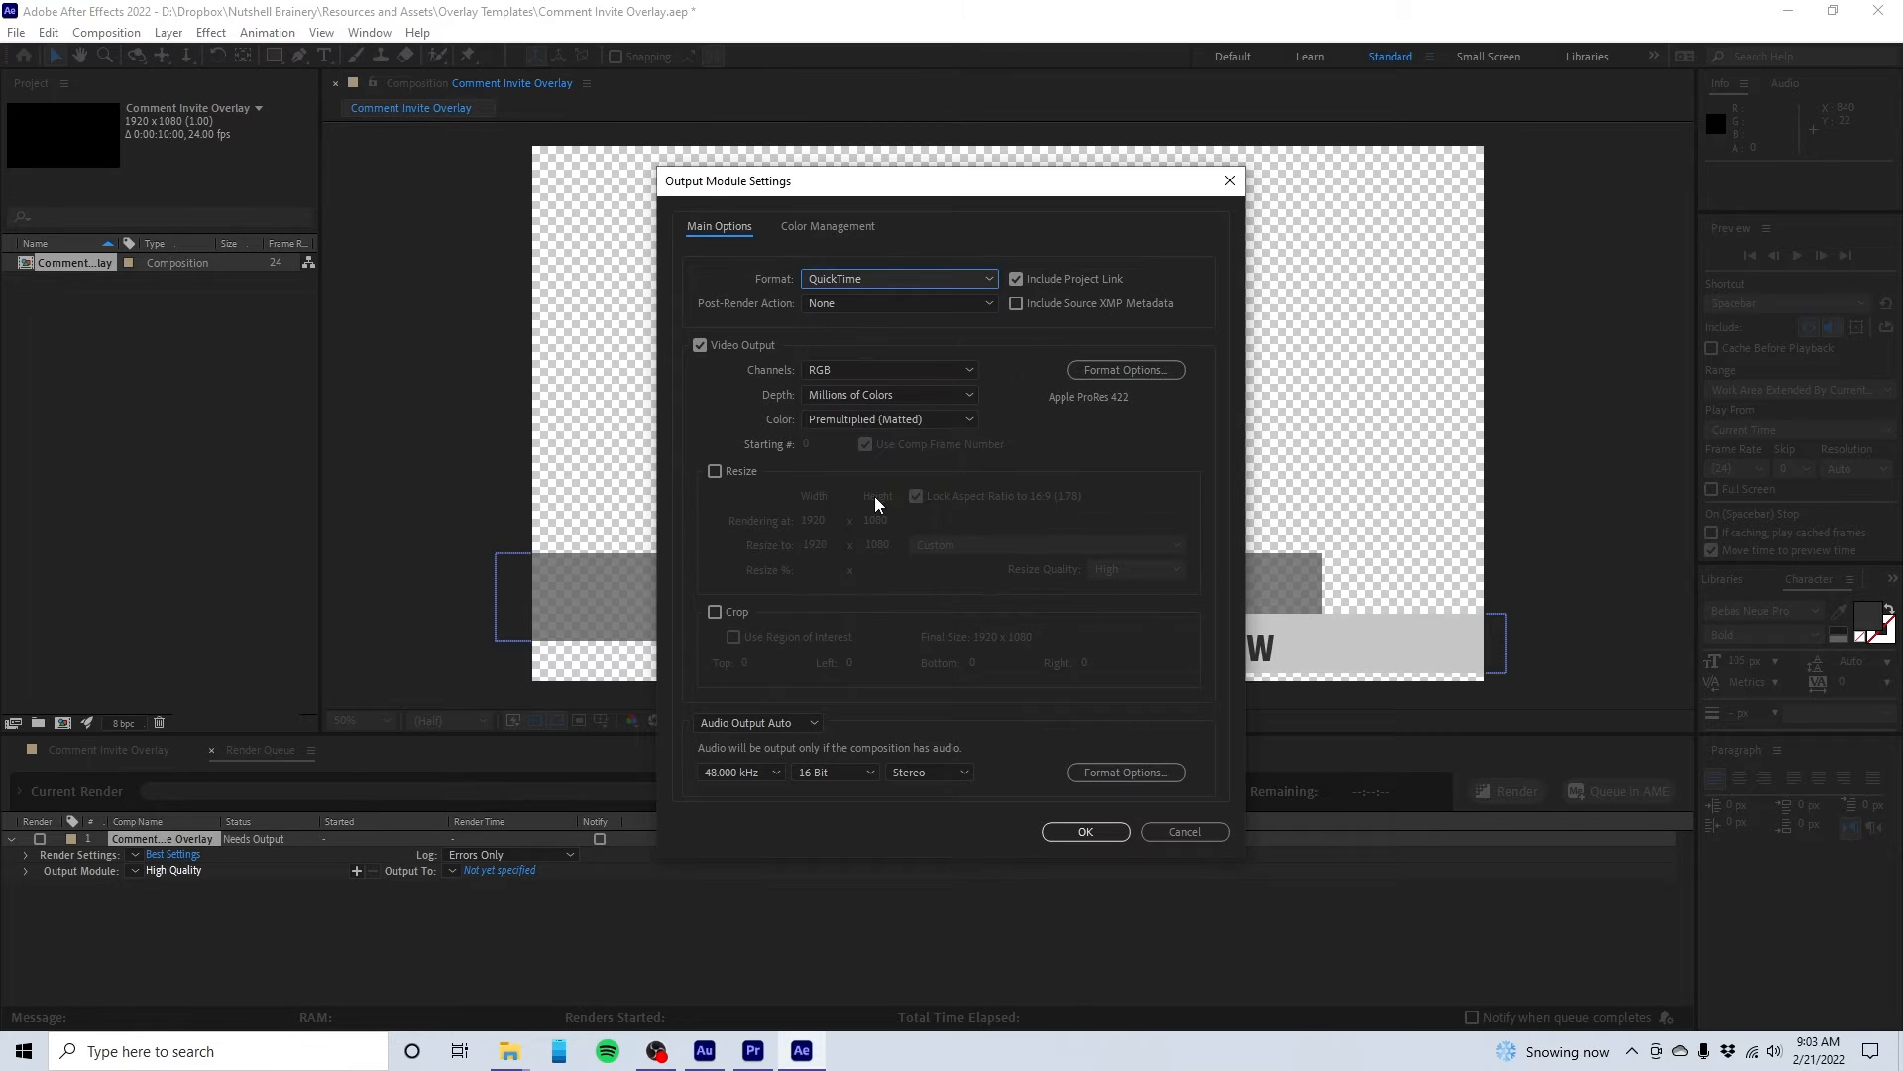
Step: Set the QuickTime video codec to Apple ProRes 4444 XQ in the output module's format options
{"action": "left_click", "coordinate": [1104, 372]}
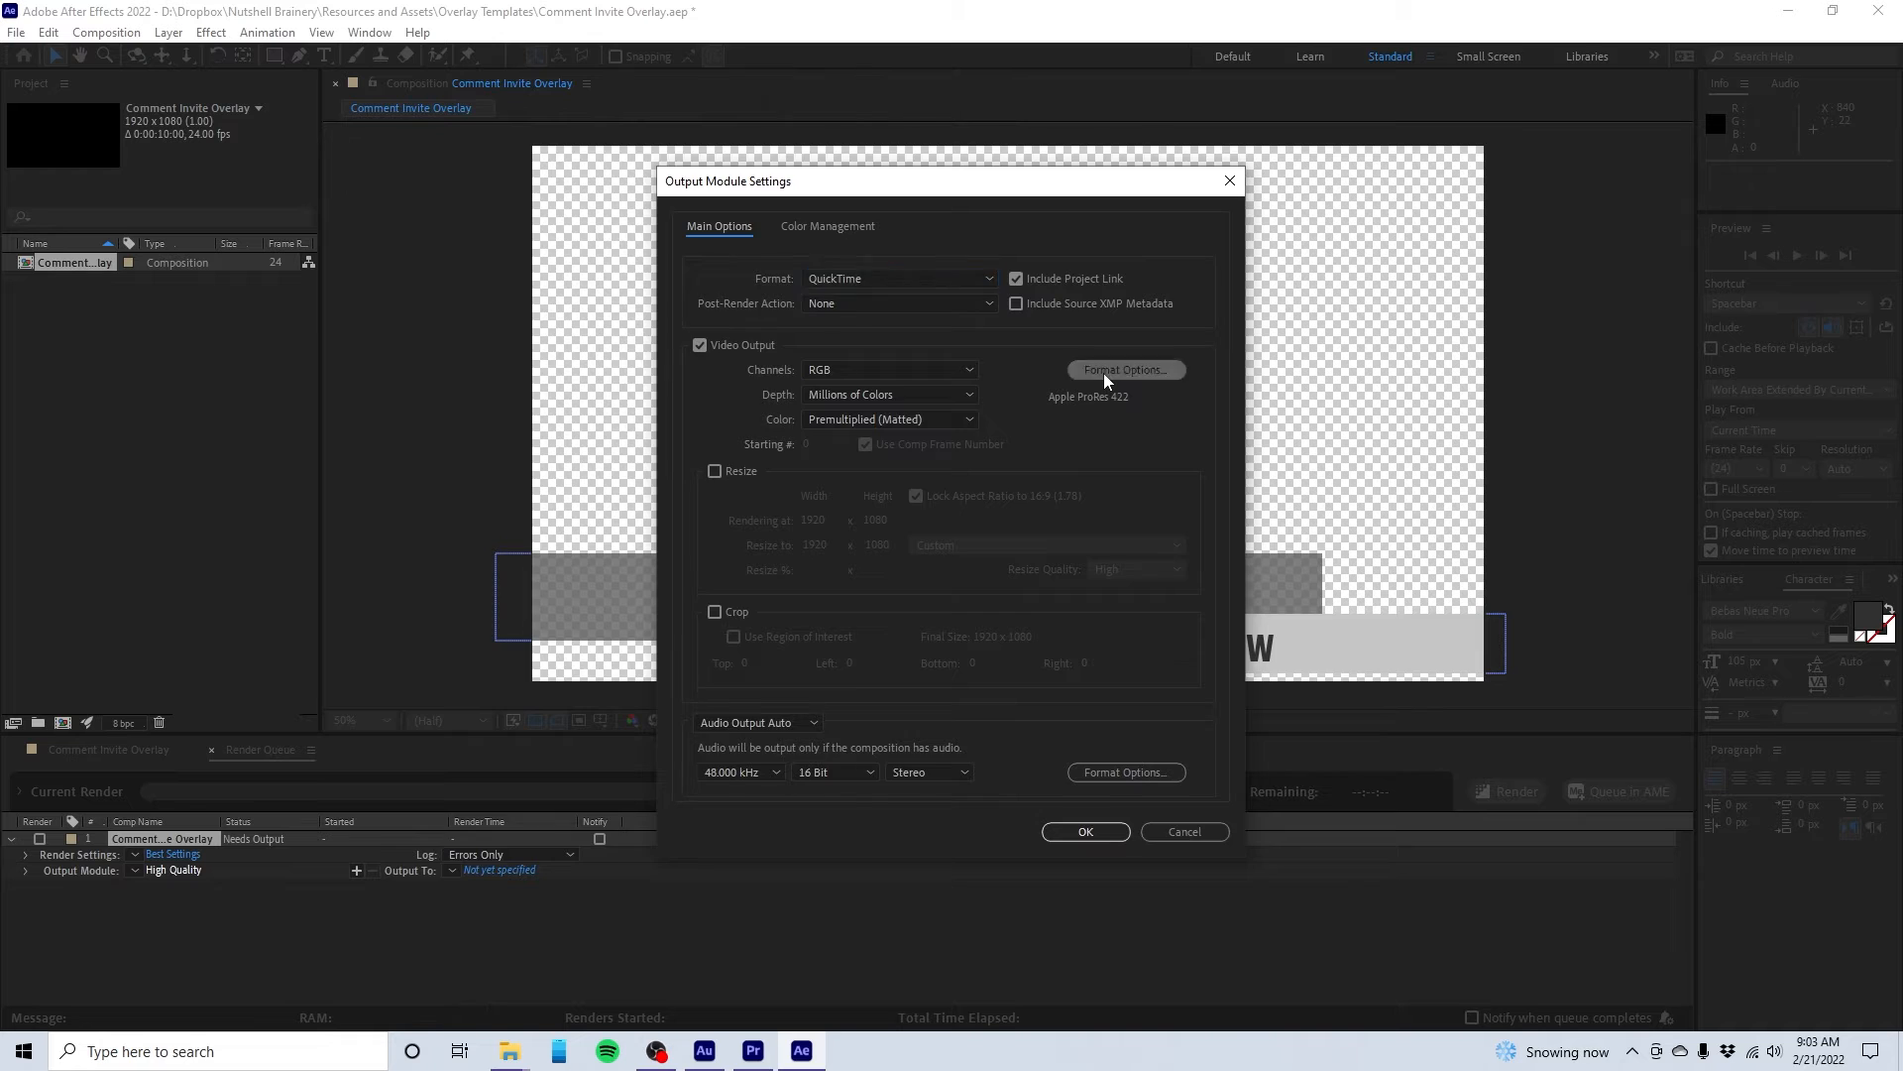
{"action": "left_click", "coordinate": [808, 229]}
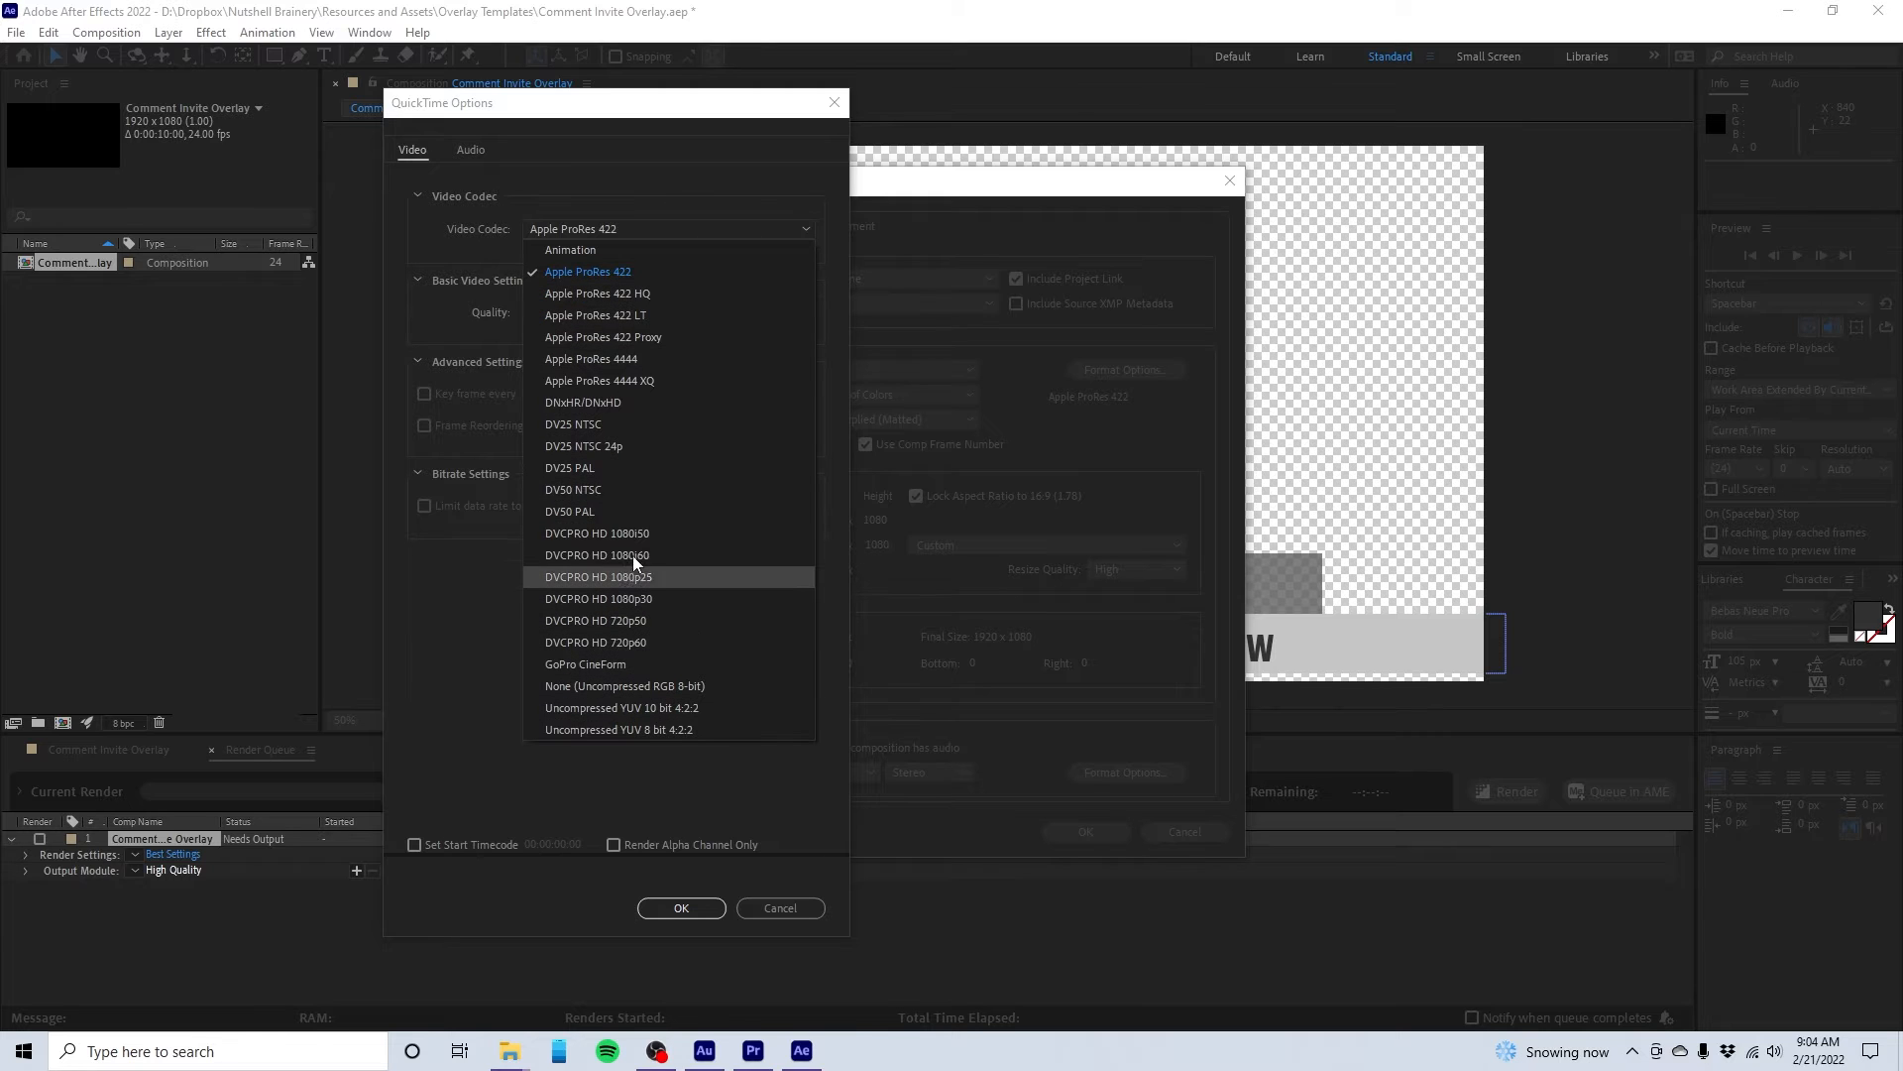
{"action": "left_click", "coordinate": [629, 382]}
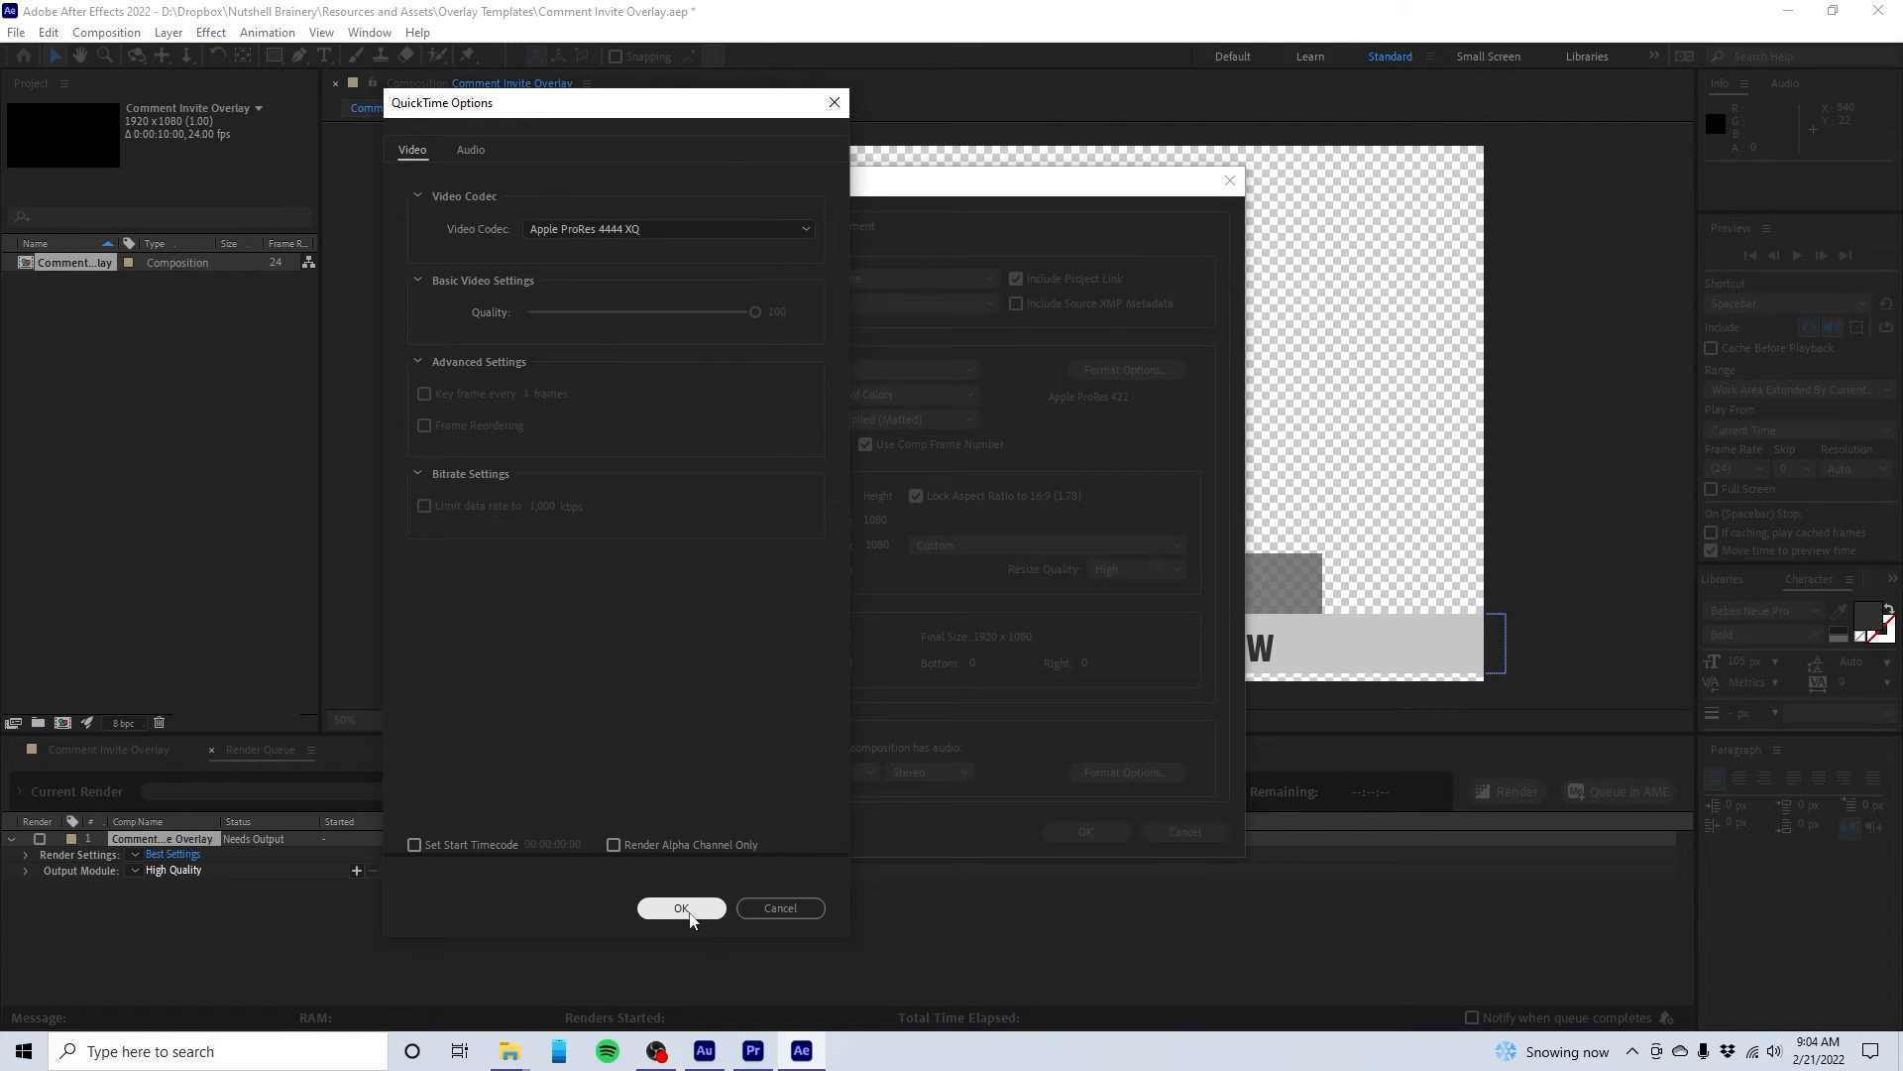
{"action": "left_click", "coordinate": [681, 908]}
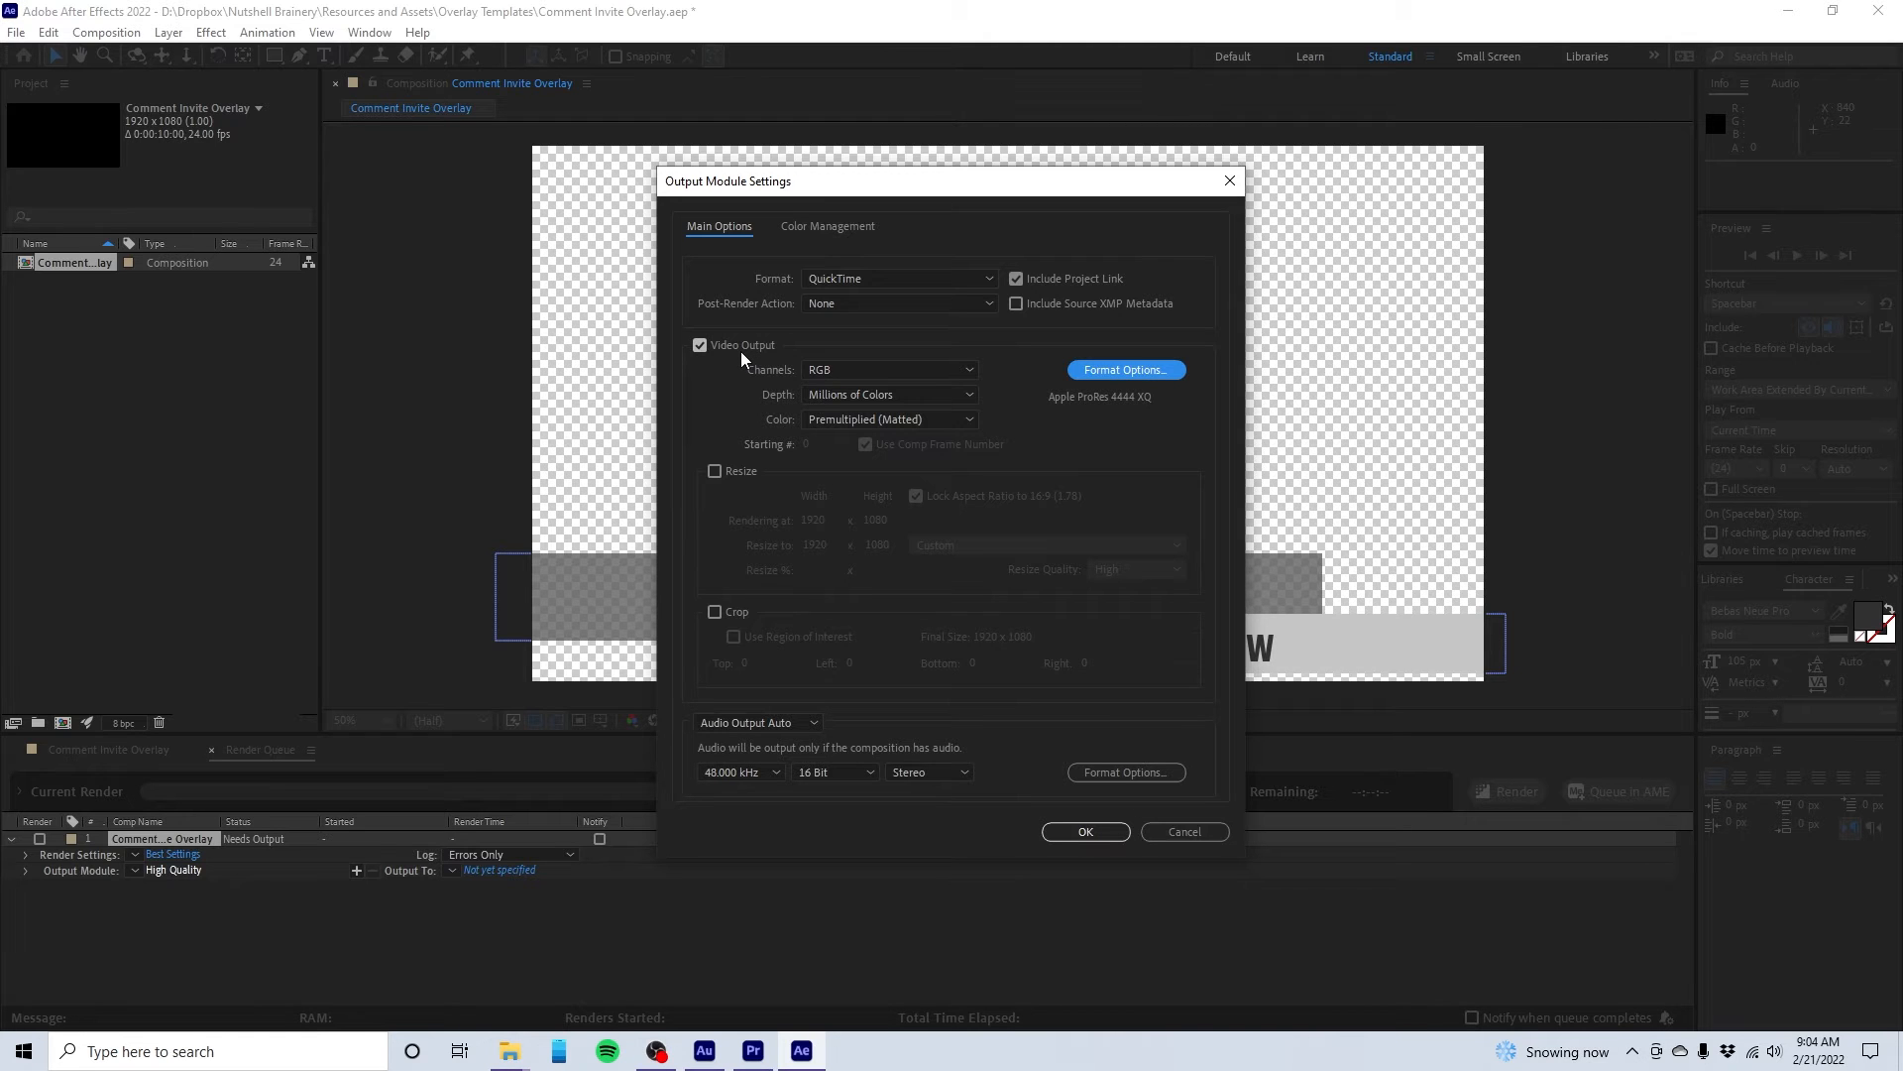
Step: Set the output channels to RGB + Alpha and accept the output module settings
{"action": "left_click", "coordinate": [850, 371]}
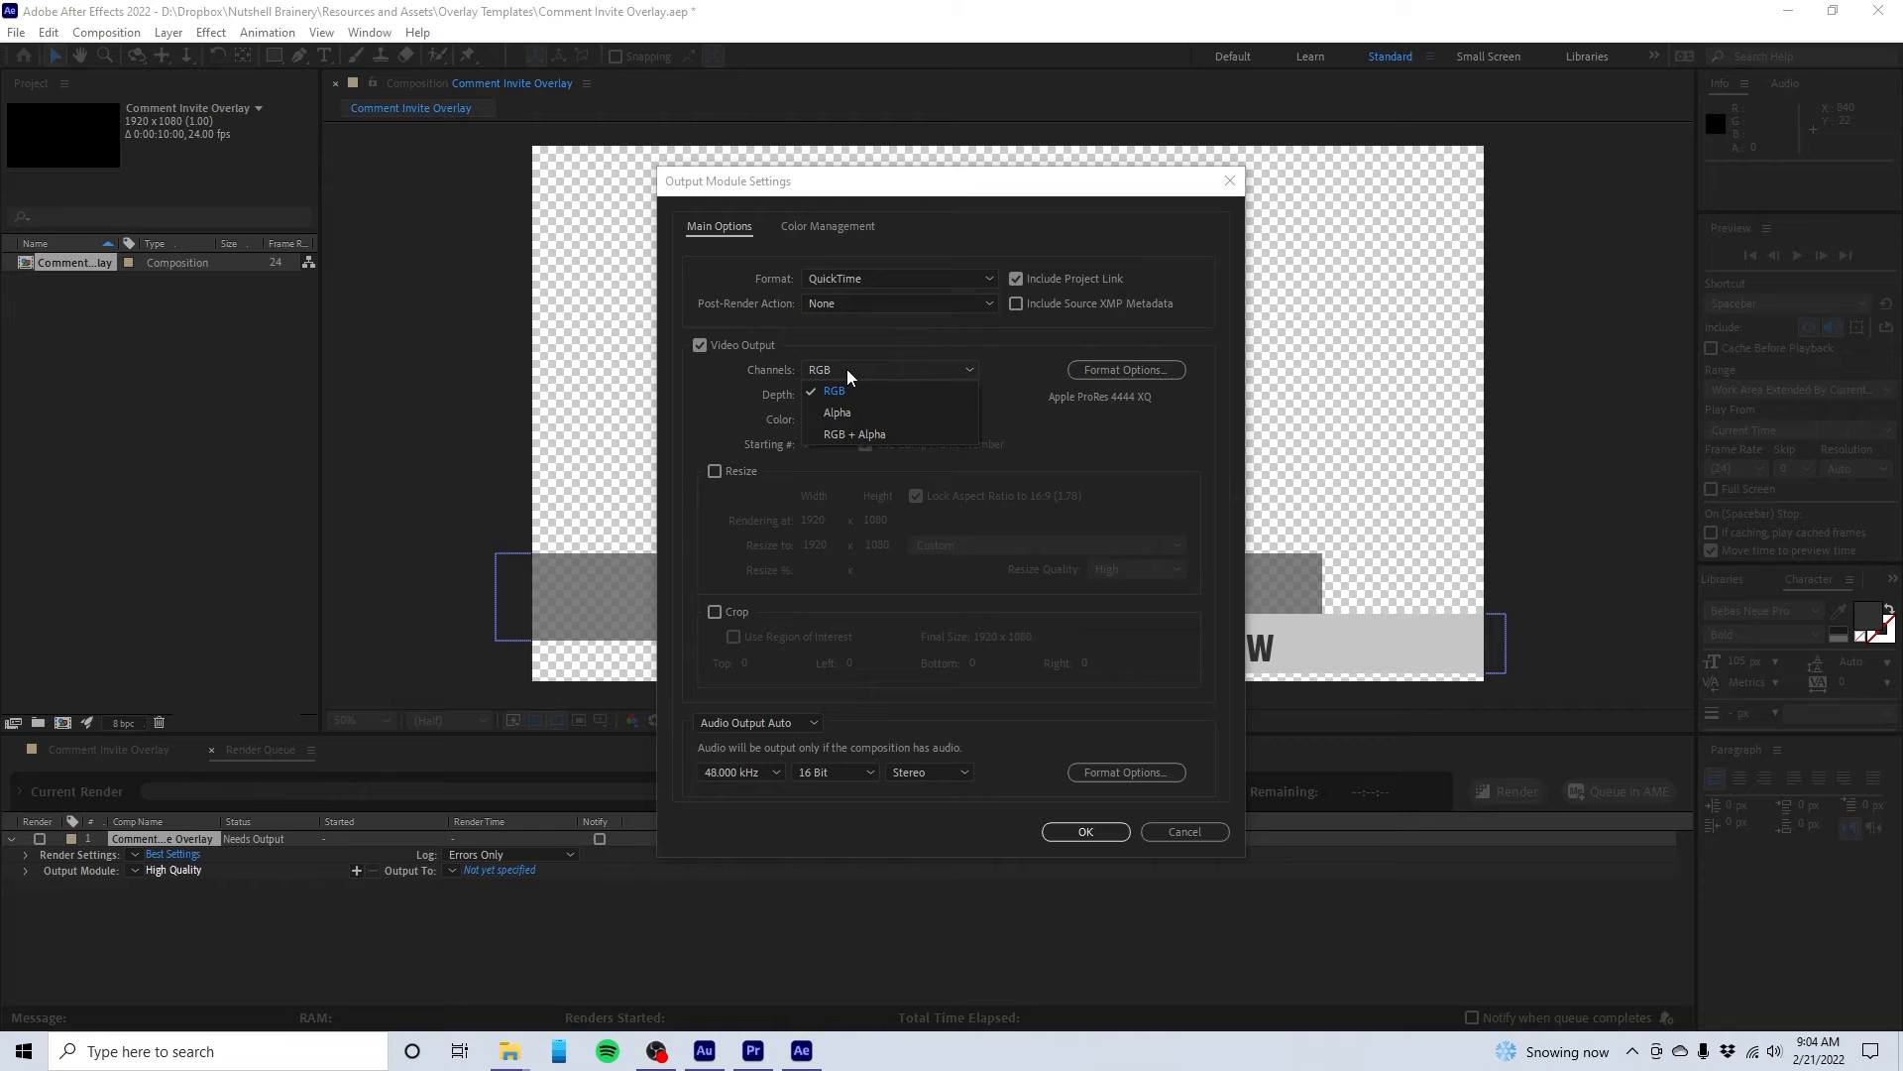
{"action": "left_click", "coordinate": [850, 435]}
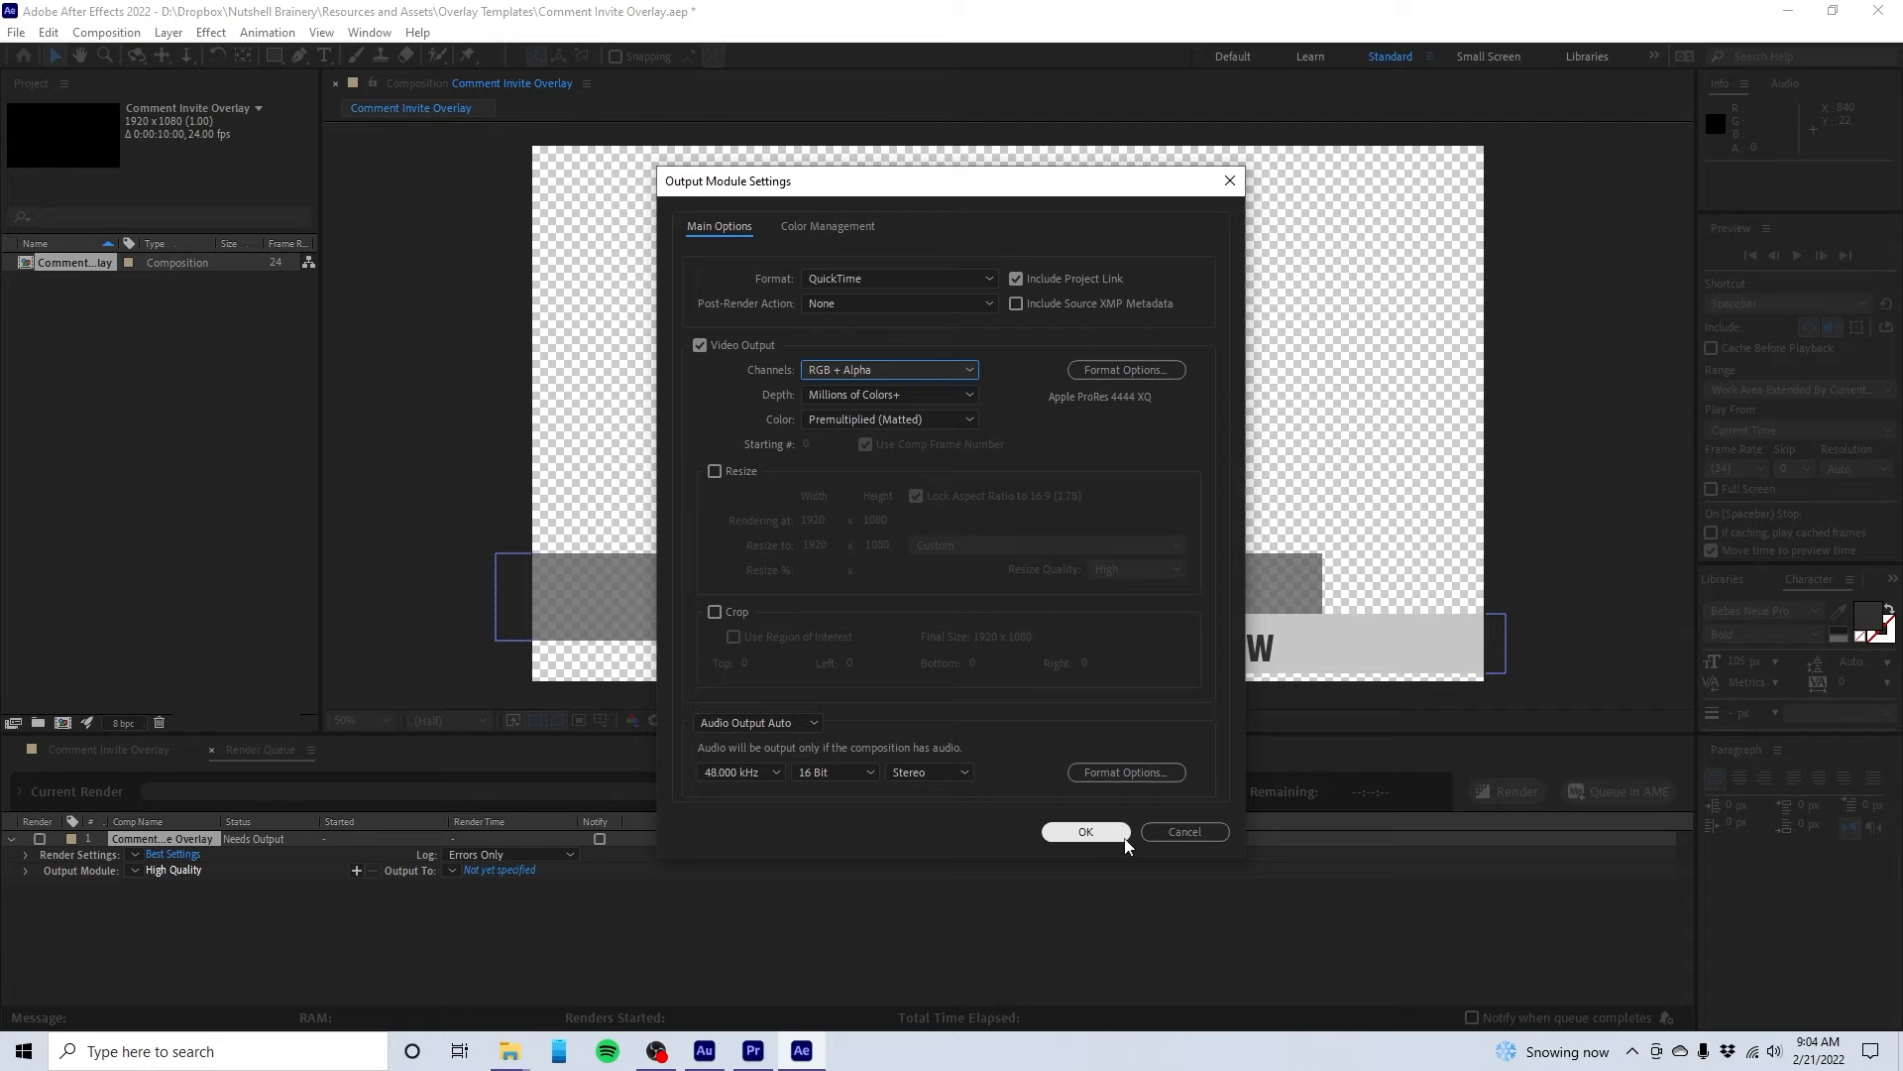
{"action": "left_click", "coordinate": [1087, 832]}
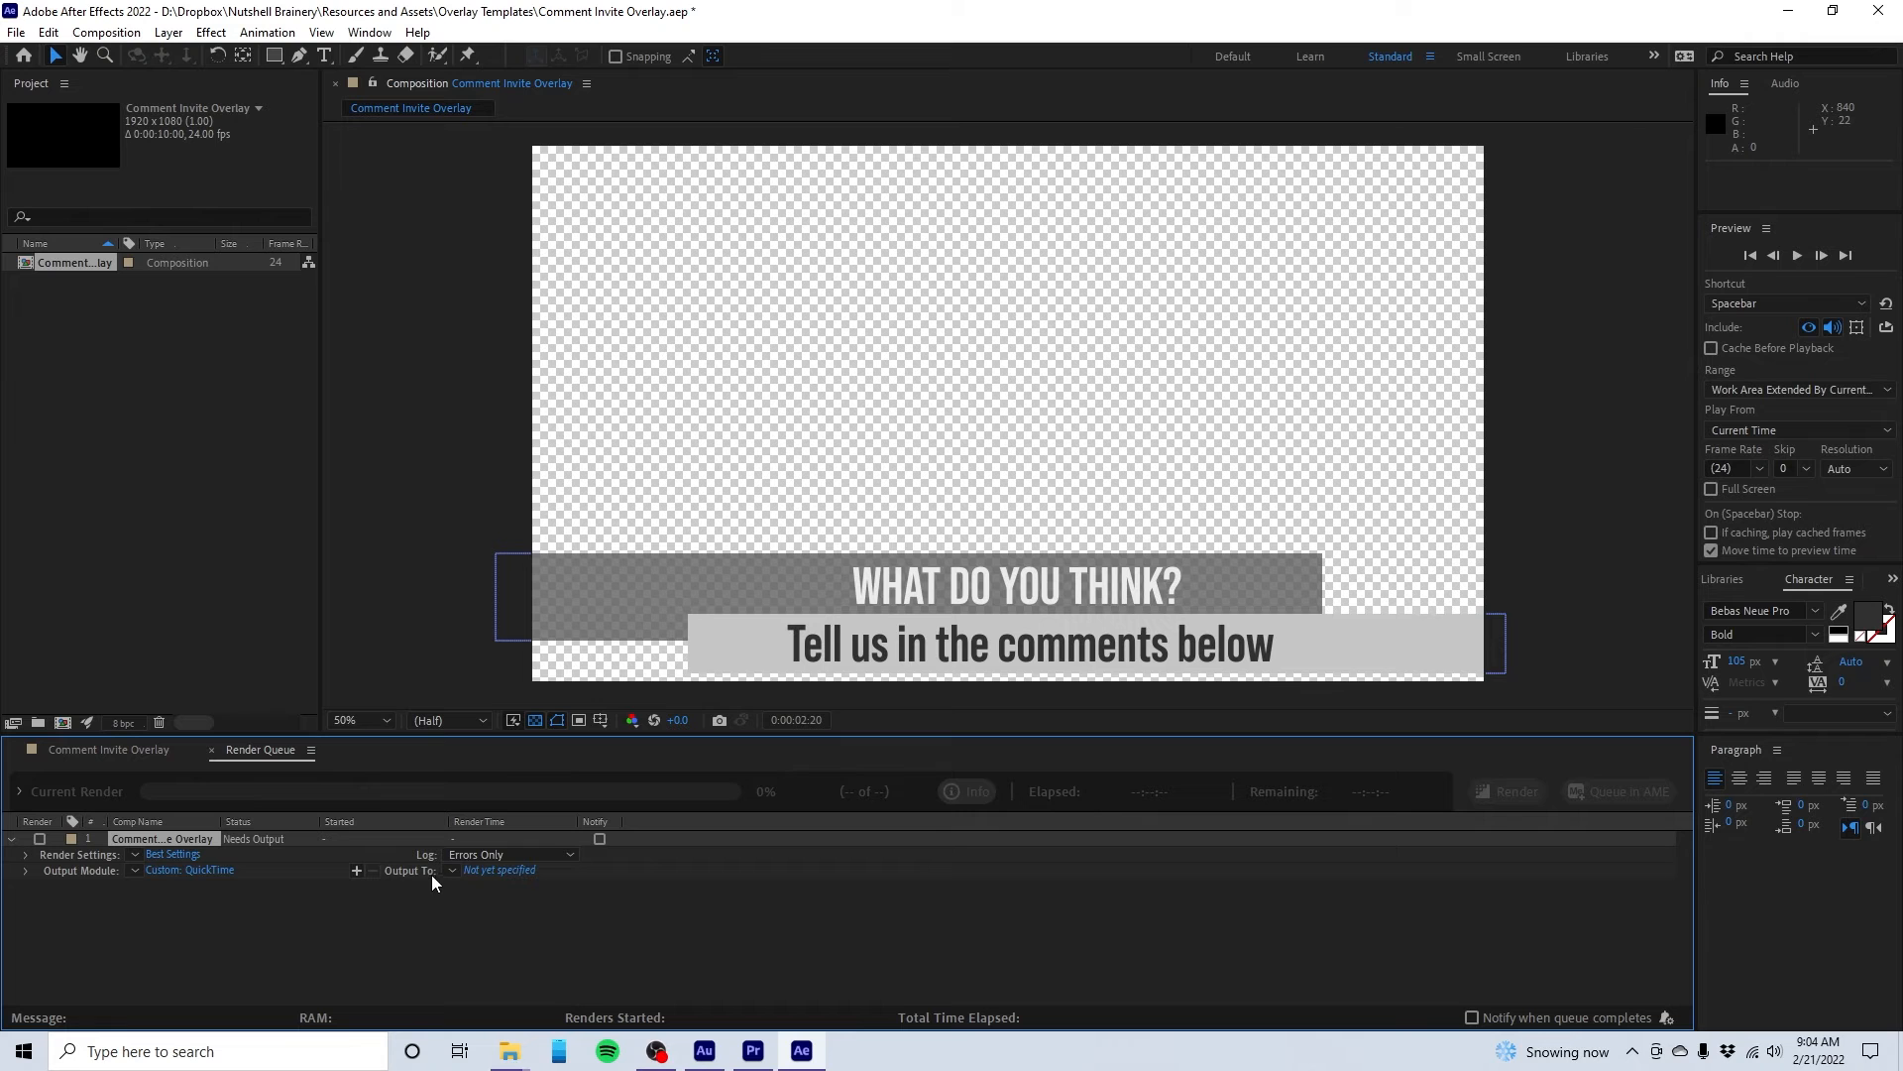
Step: Set the render output file to "Comment Invite Overlay ProRes 4444 XQ" in the Overlay Templates folder
{"action": "left_click", "coordinate": [500, 871]}
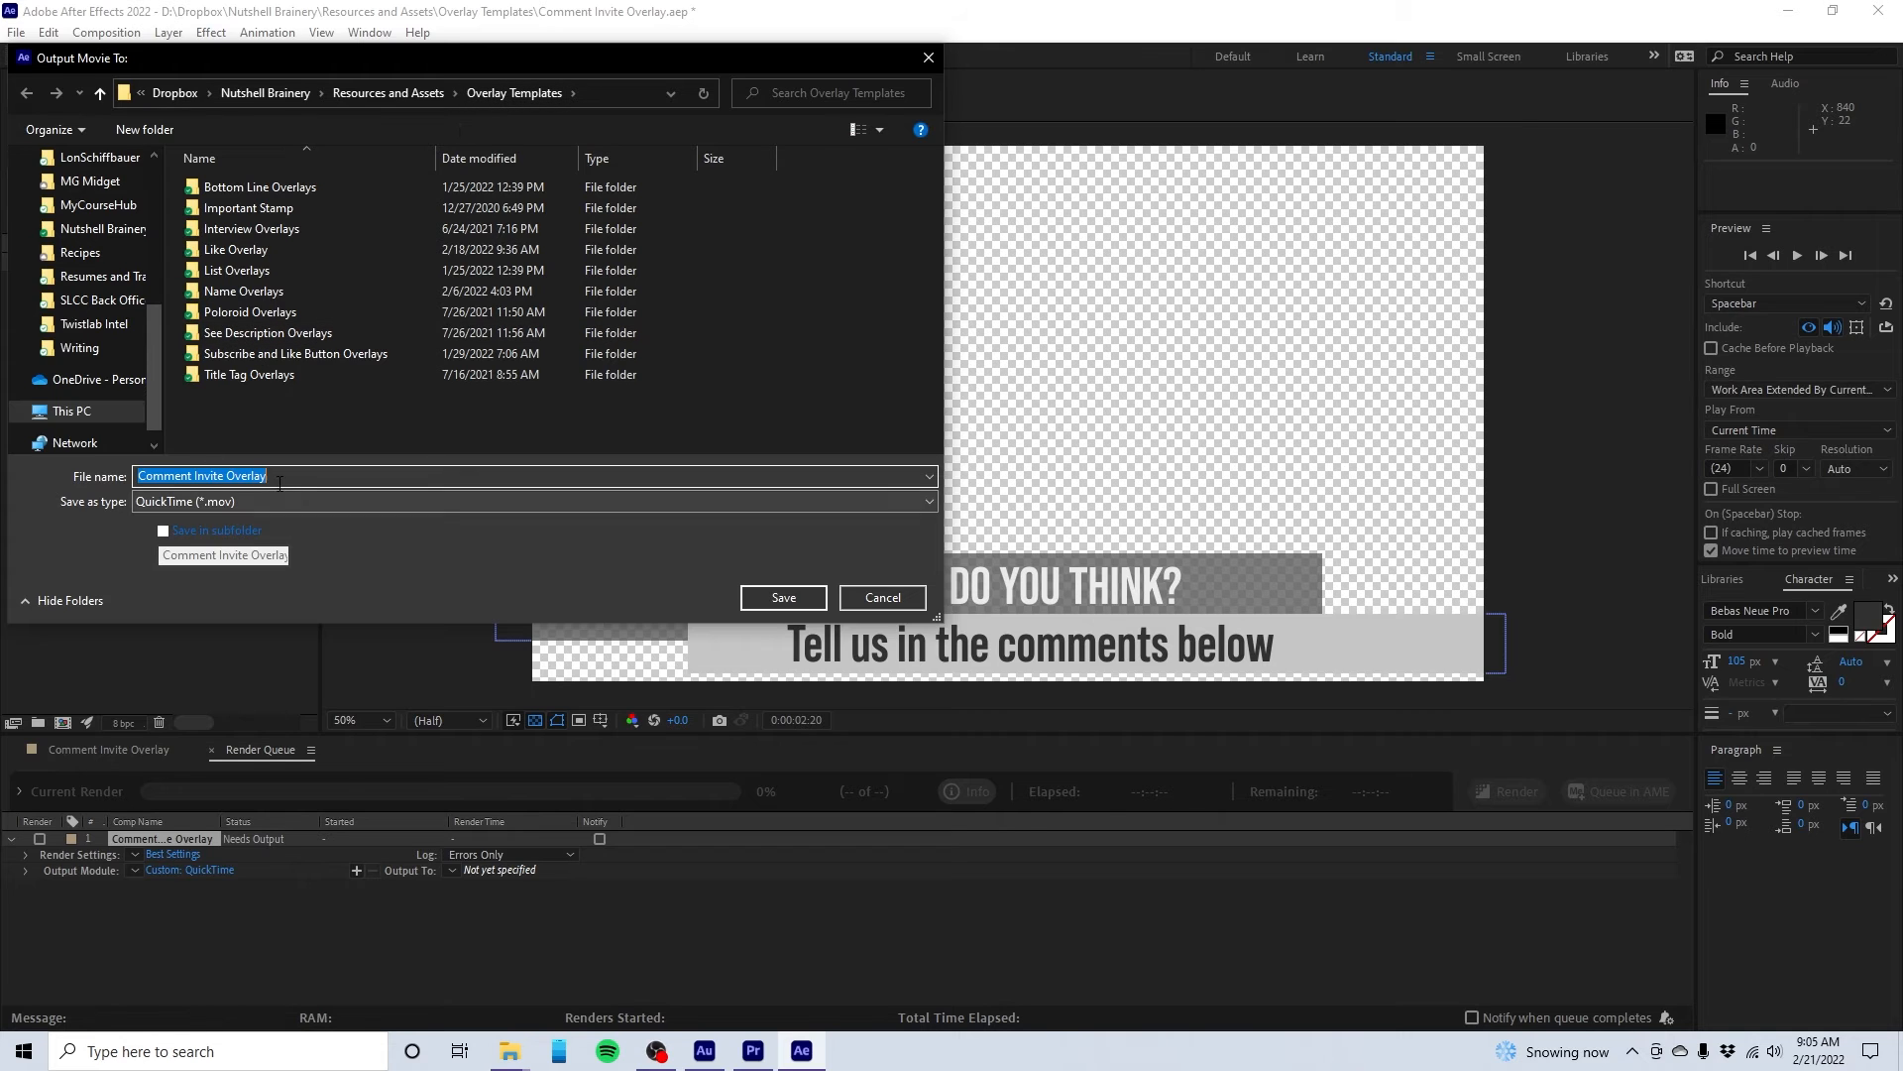
{"action": "left_click", "coordinate": [276, 477]}
{"action": "type", "text": "ProRes 4444 XQ"}
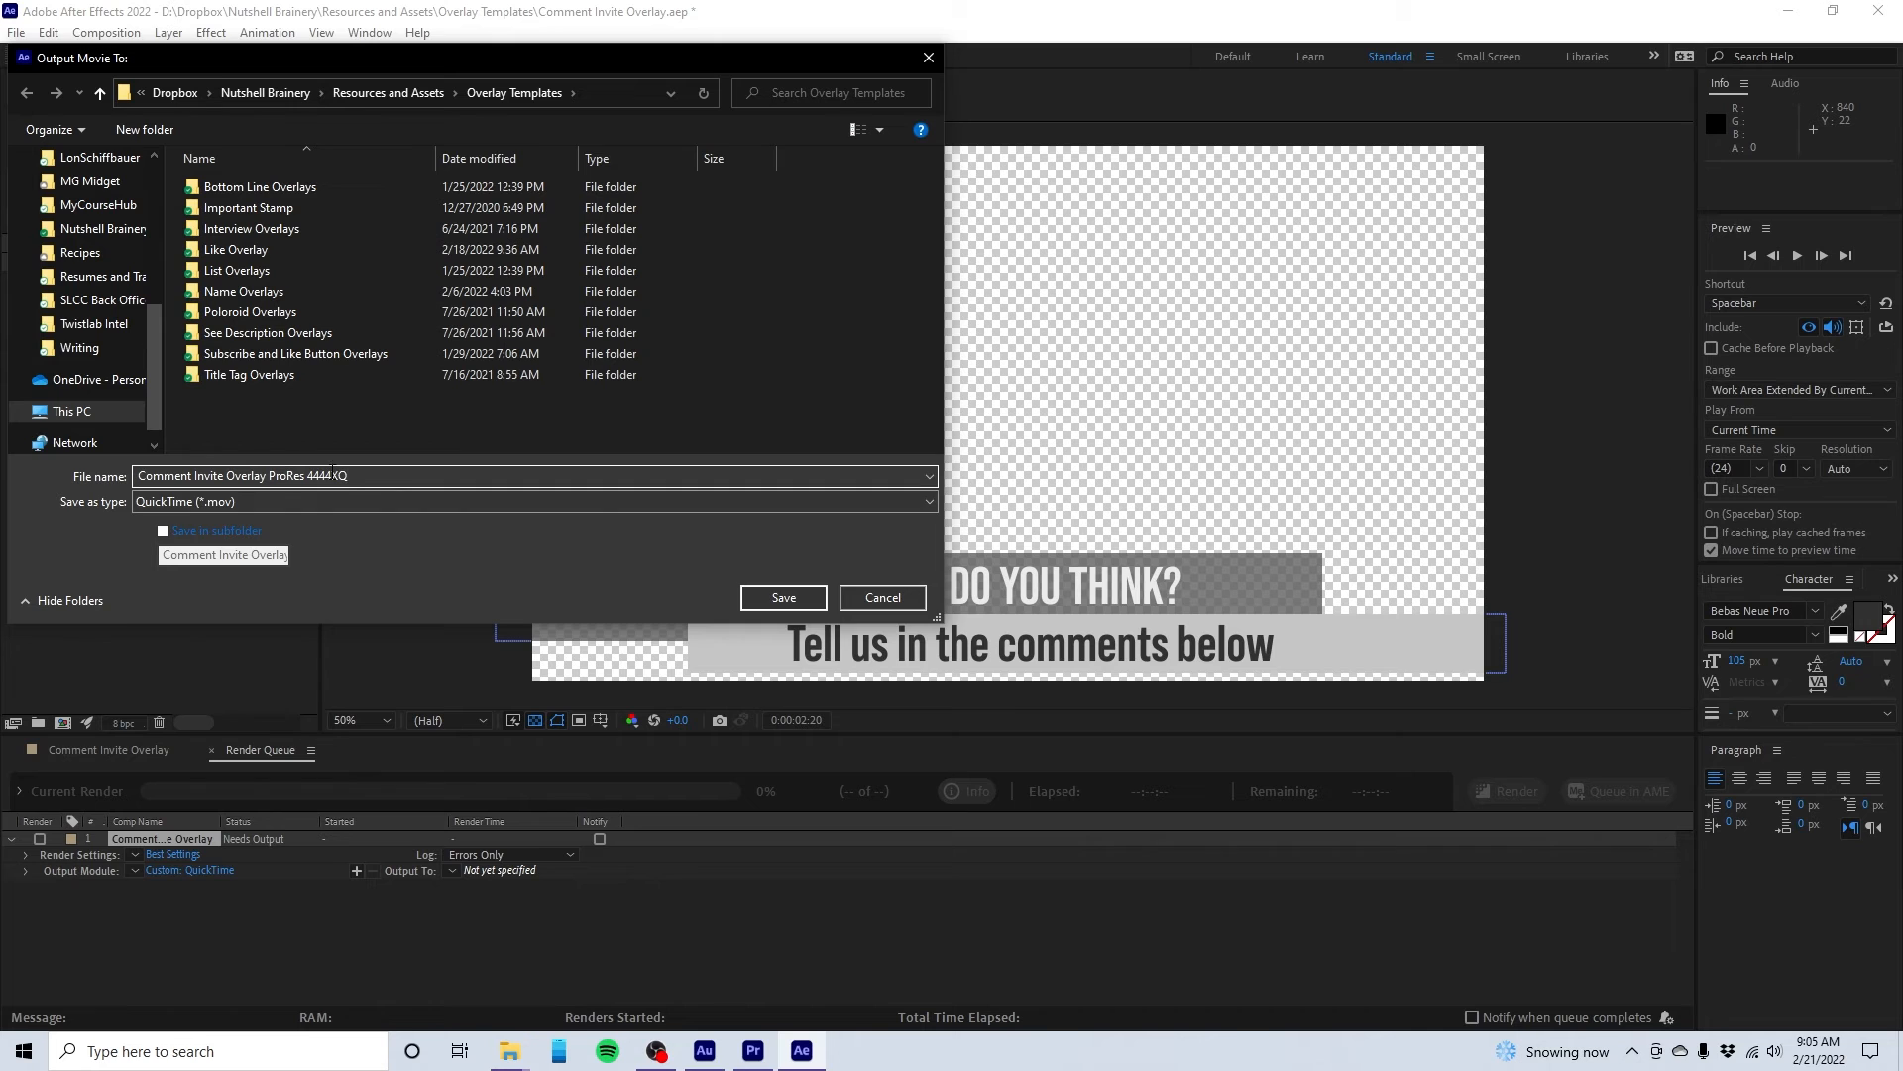
{"action": "left_click", "coordinate": [783, 597]}
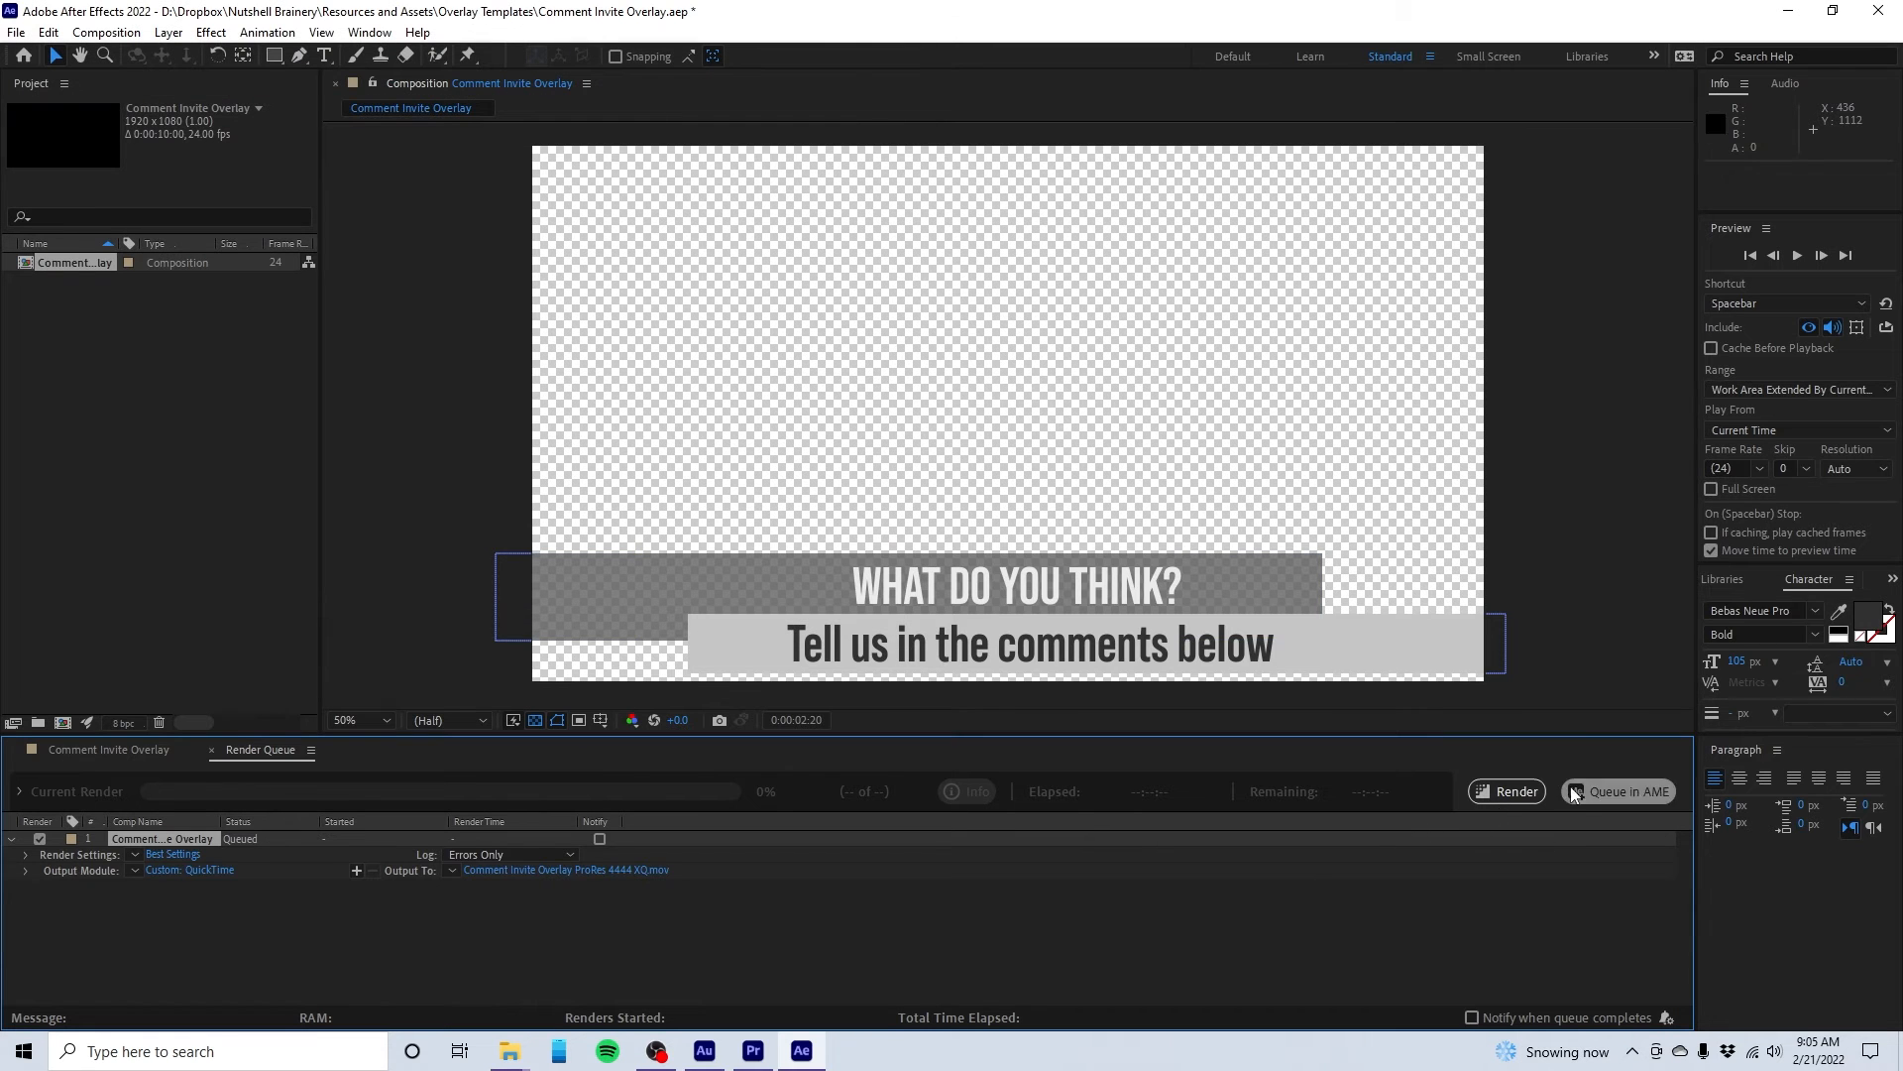
{"action": "left_click", "coordinate": [692, 873]}
{"action": "key", "text": "Return"}
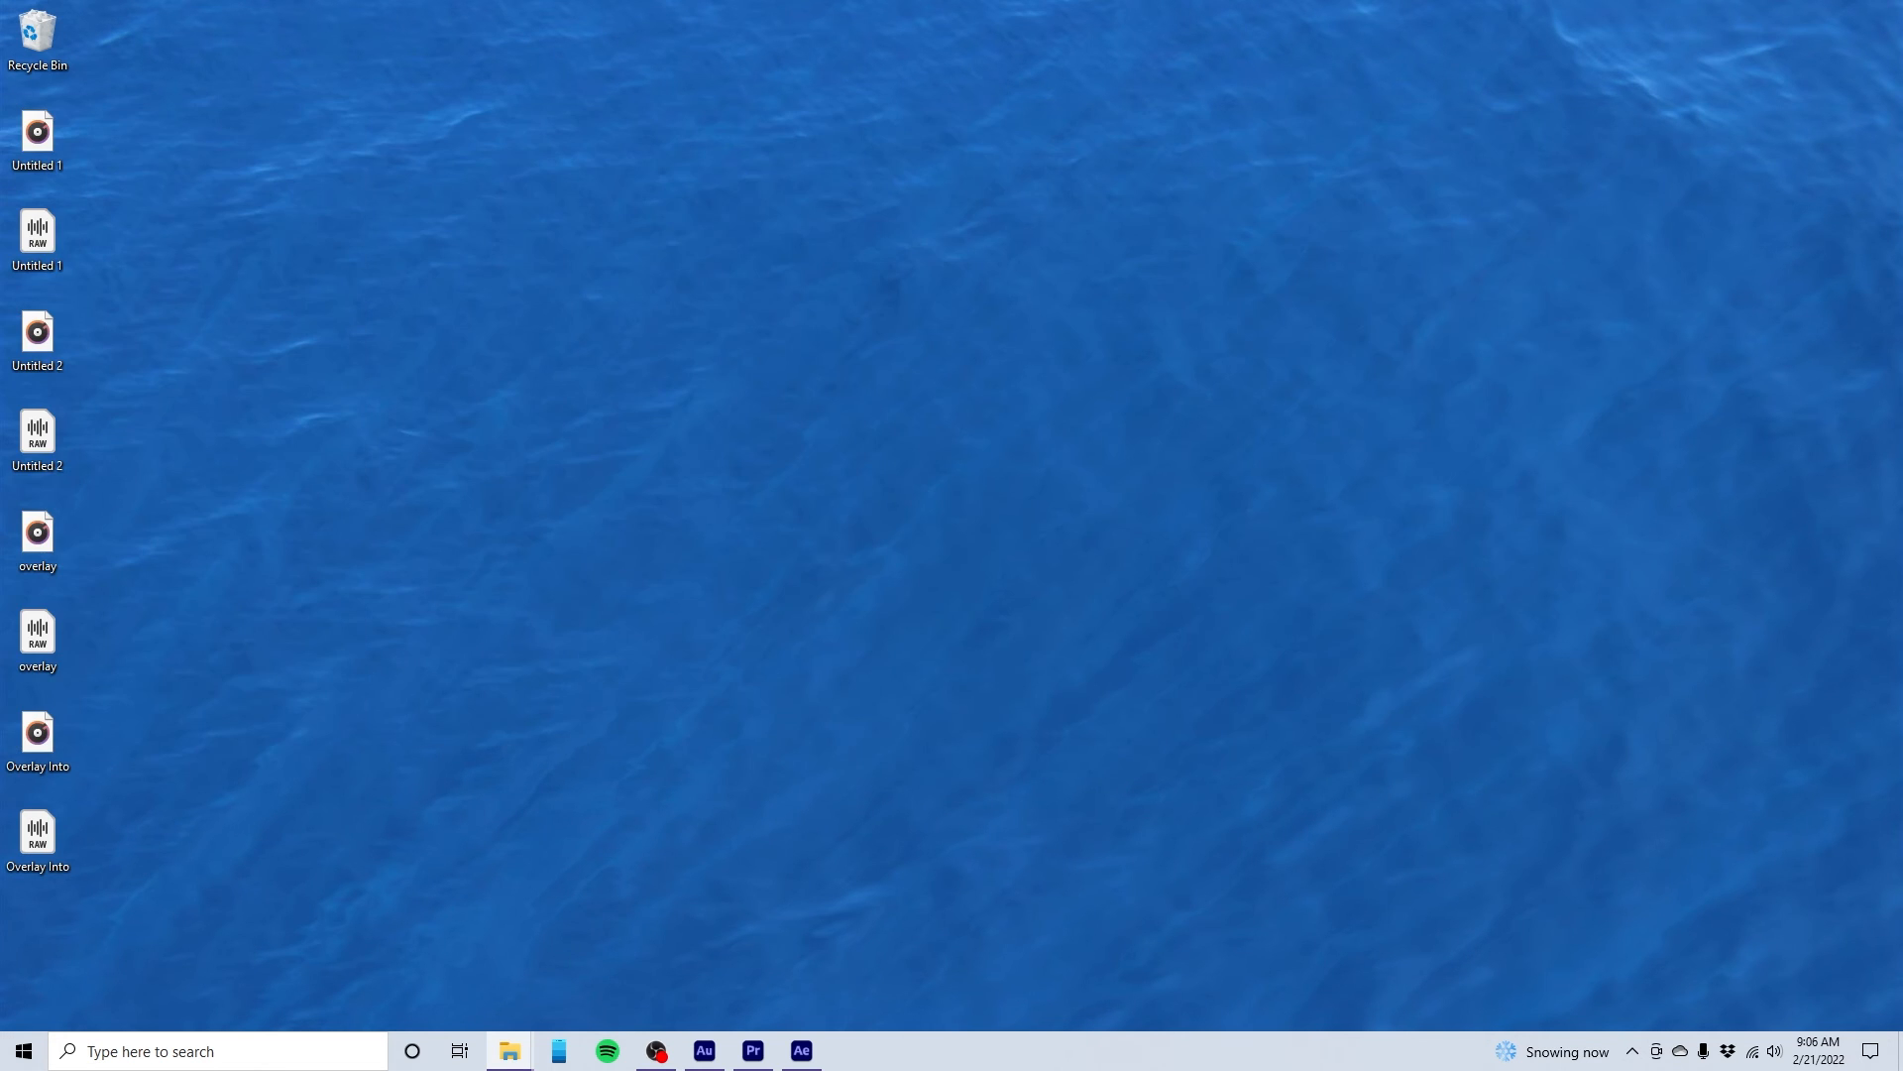
Step: Switch to Premiere Pro and delete the Comment Invite Overlay composition from both the timeline and the project
{"action": "left_click", "coordinate": [753, 1052]}
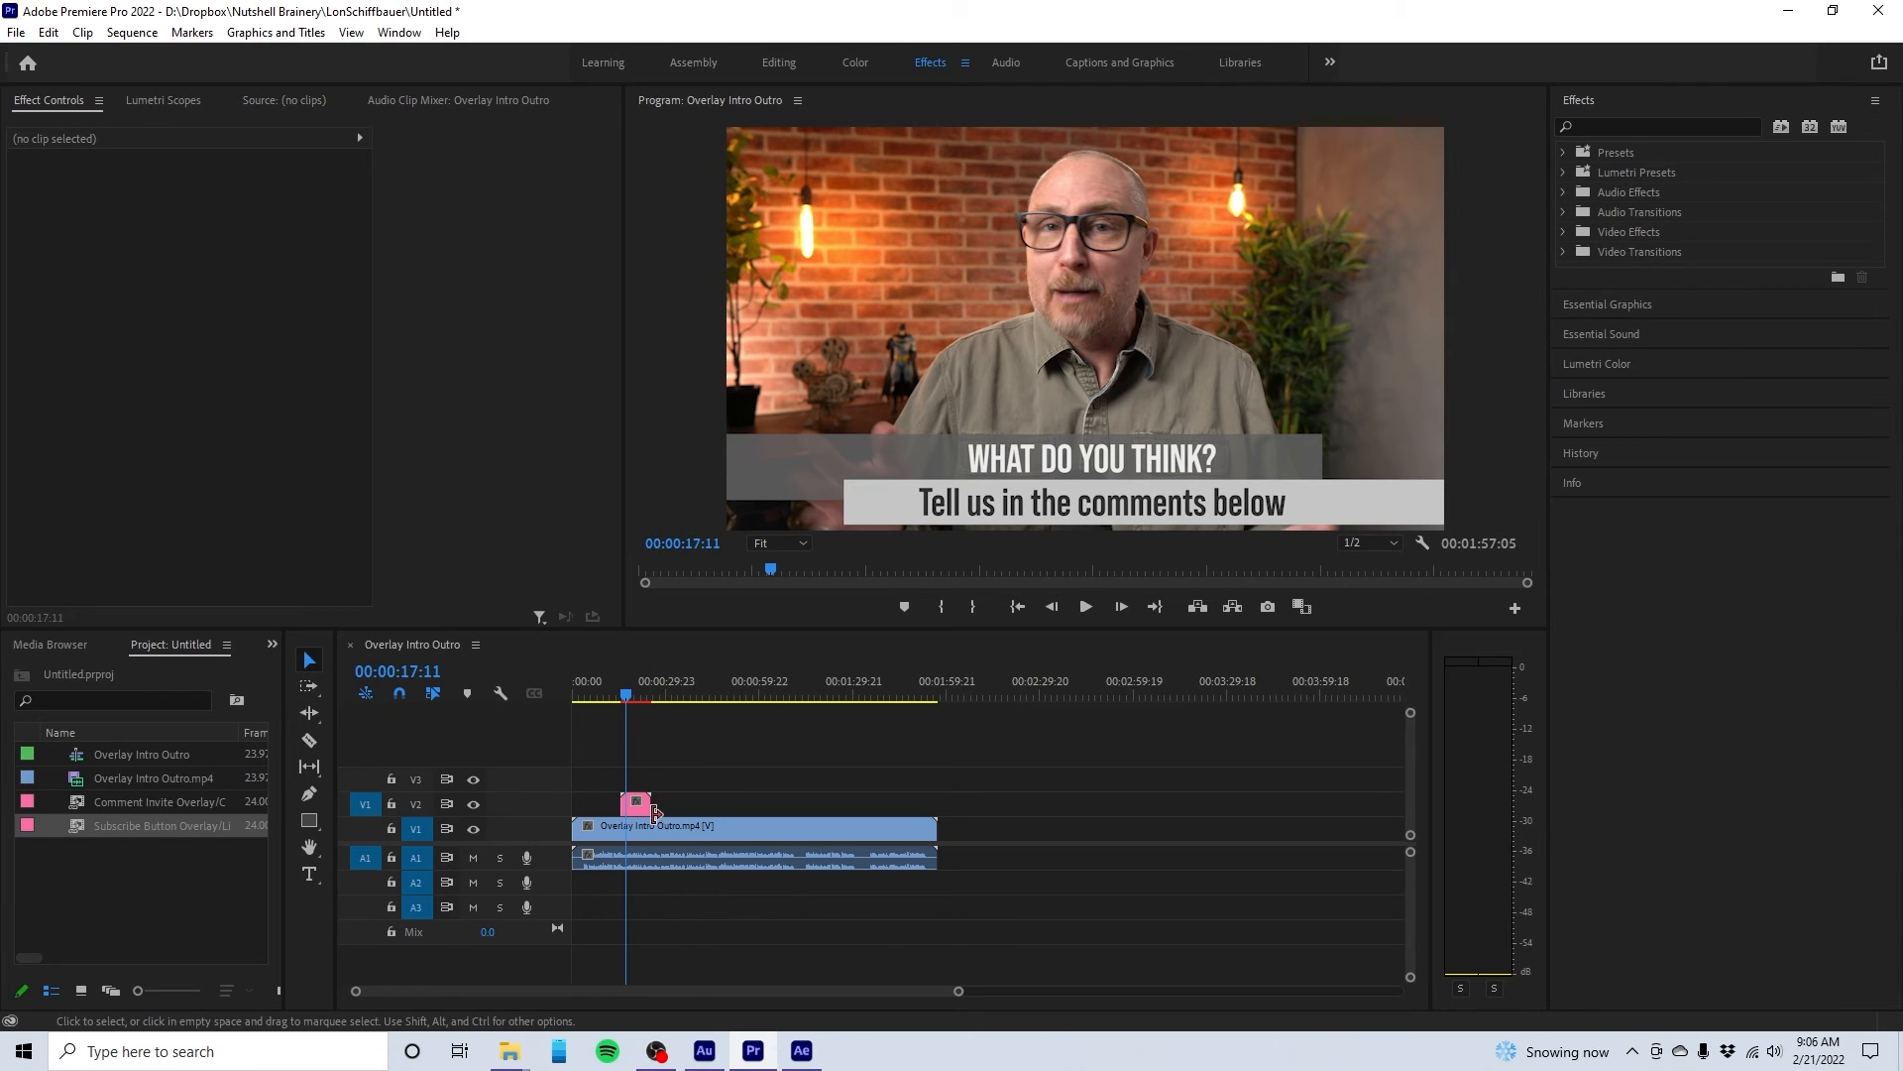
{"action": "left_click", "coordinate": [641, 808]}
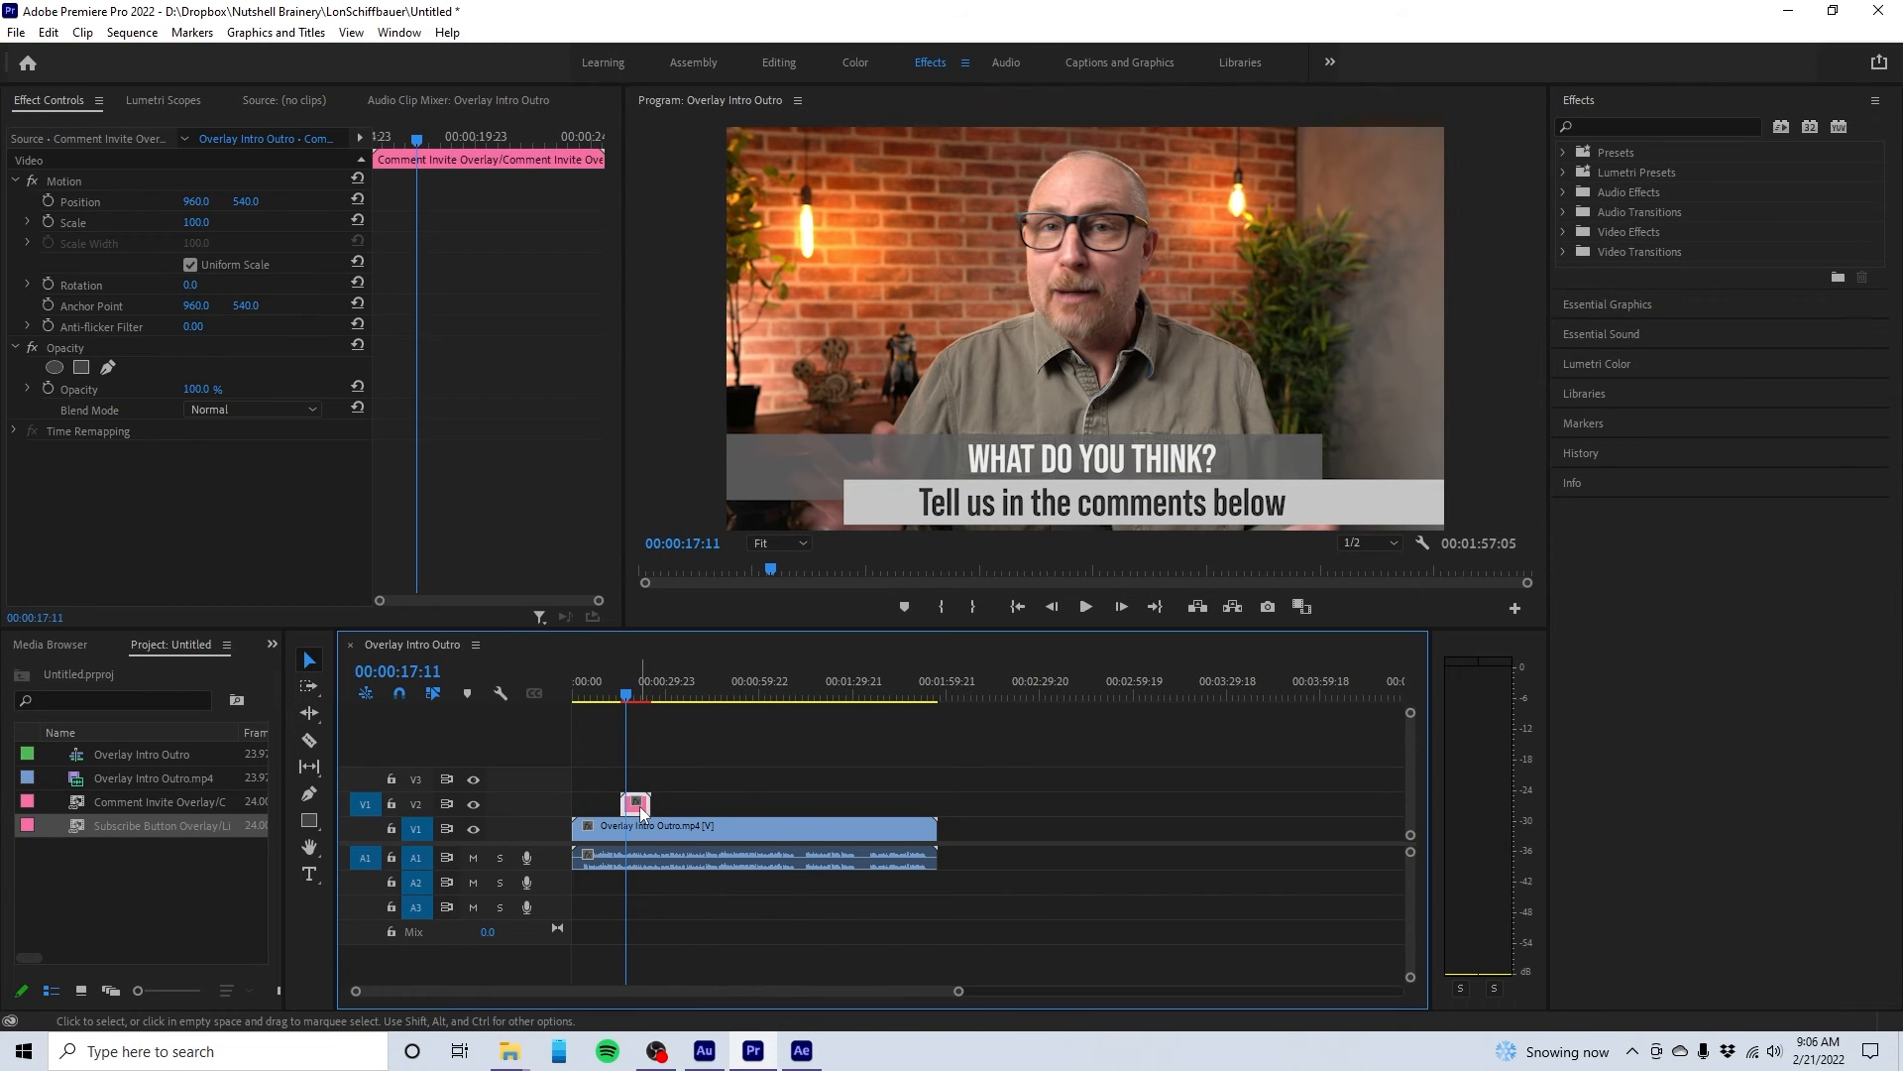
{"action": "key", "text": "Delete"}
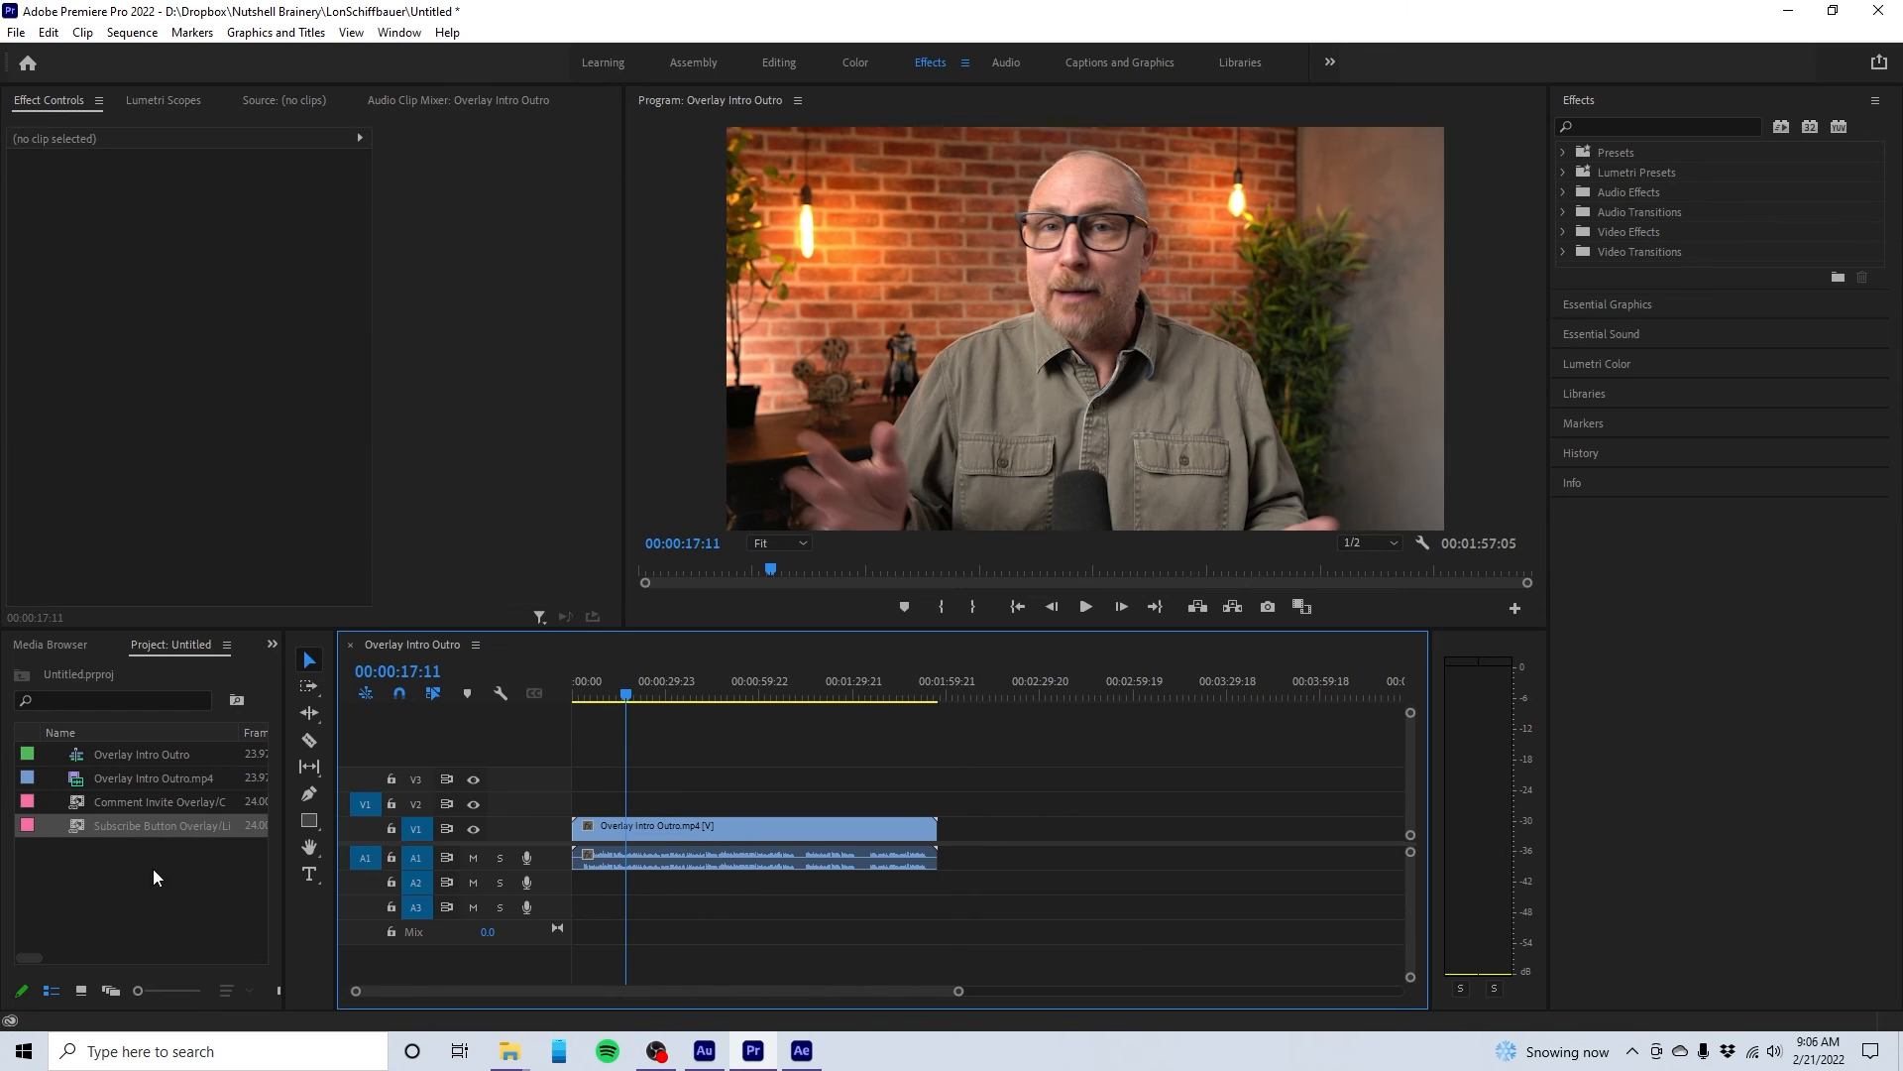
{"action": "left_click", "coordinate": [136, 803]}
{"action": "key", "text": "Delete"}
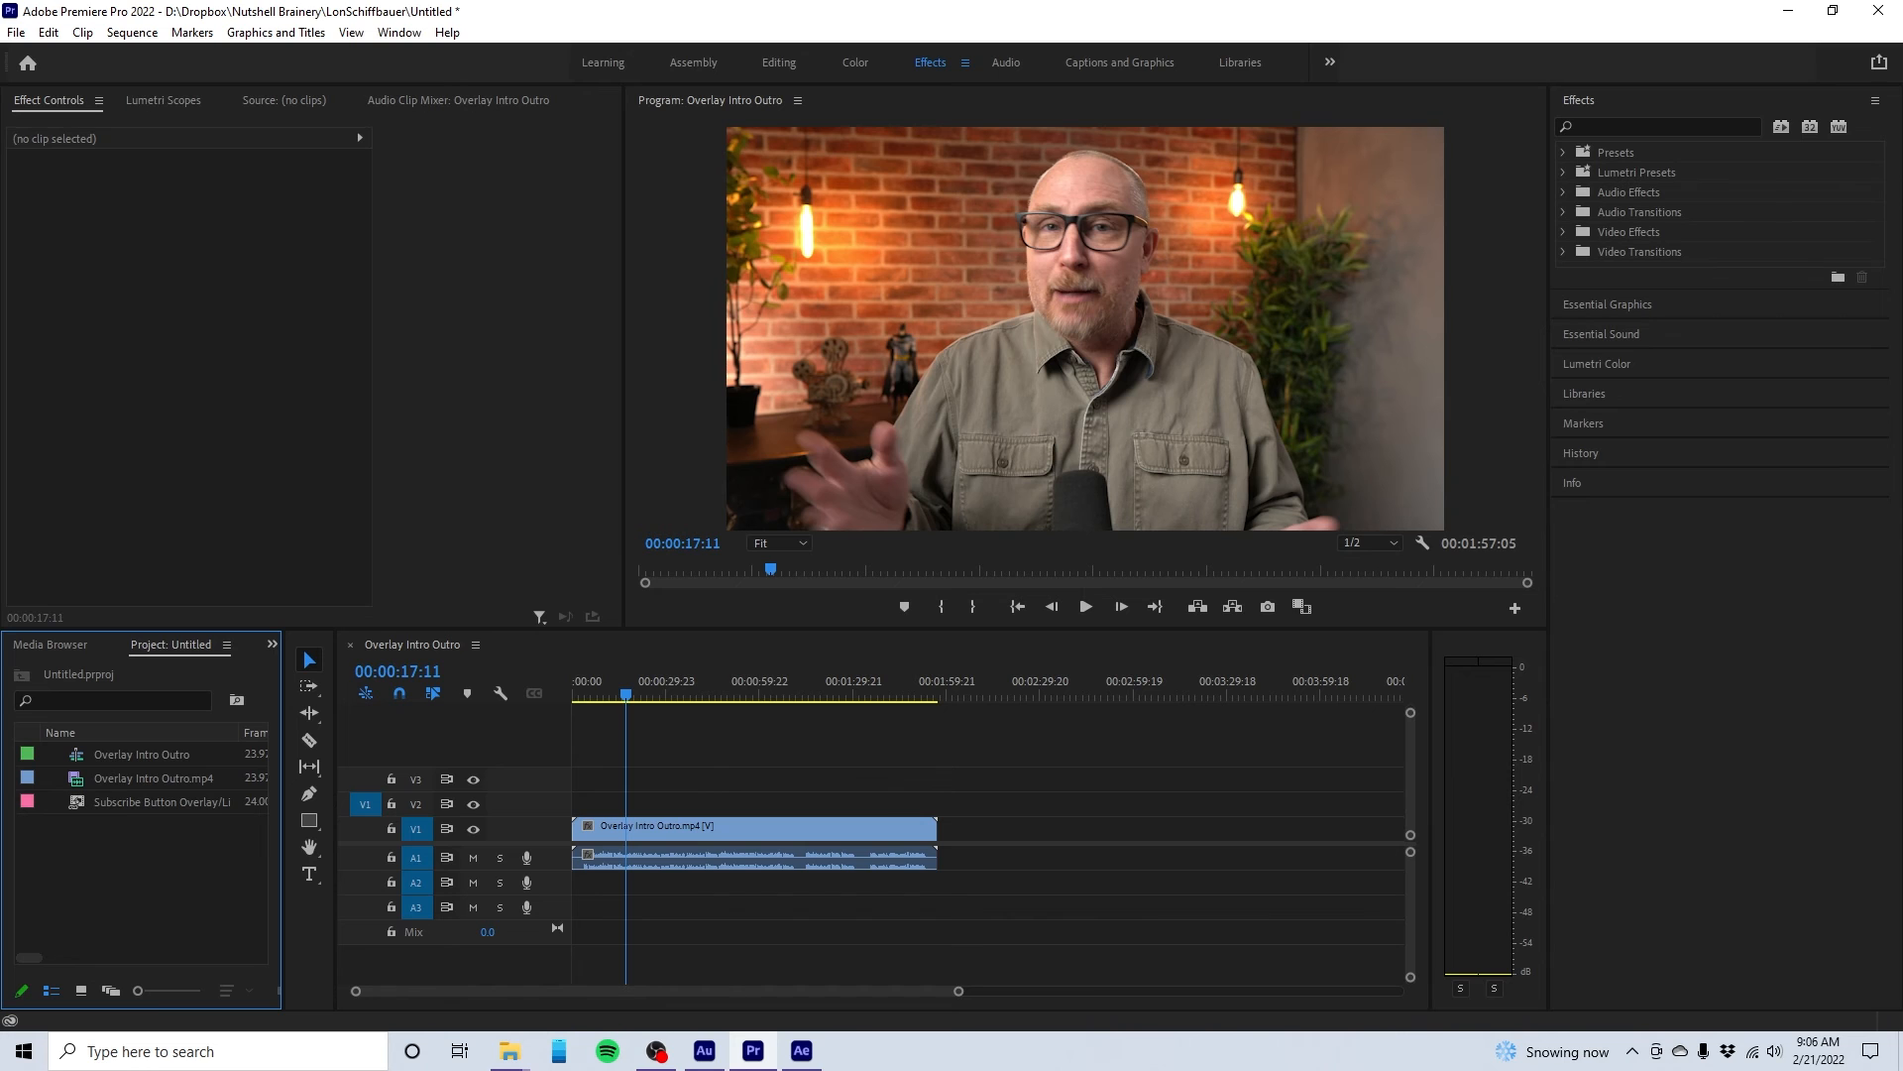
Step: Import the rendered Comment Invite Overlay ProRes 4444 XQ movie, place it on track V2 at about 17 seconds, and play it back
{"action": "left_click_drag", "start_coordinate": [5, 953], "coordinate": [119, 912]}
{"action": "left_click_drag", "start_coordinate": [92, 797], "coordinate": [640, 801]}
{"action": "key", "text": "space"}
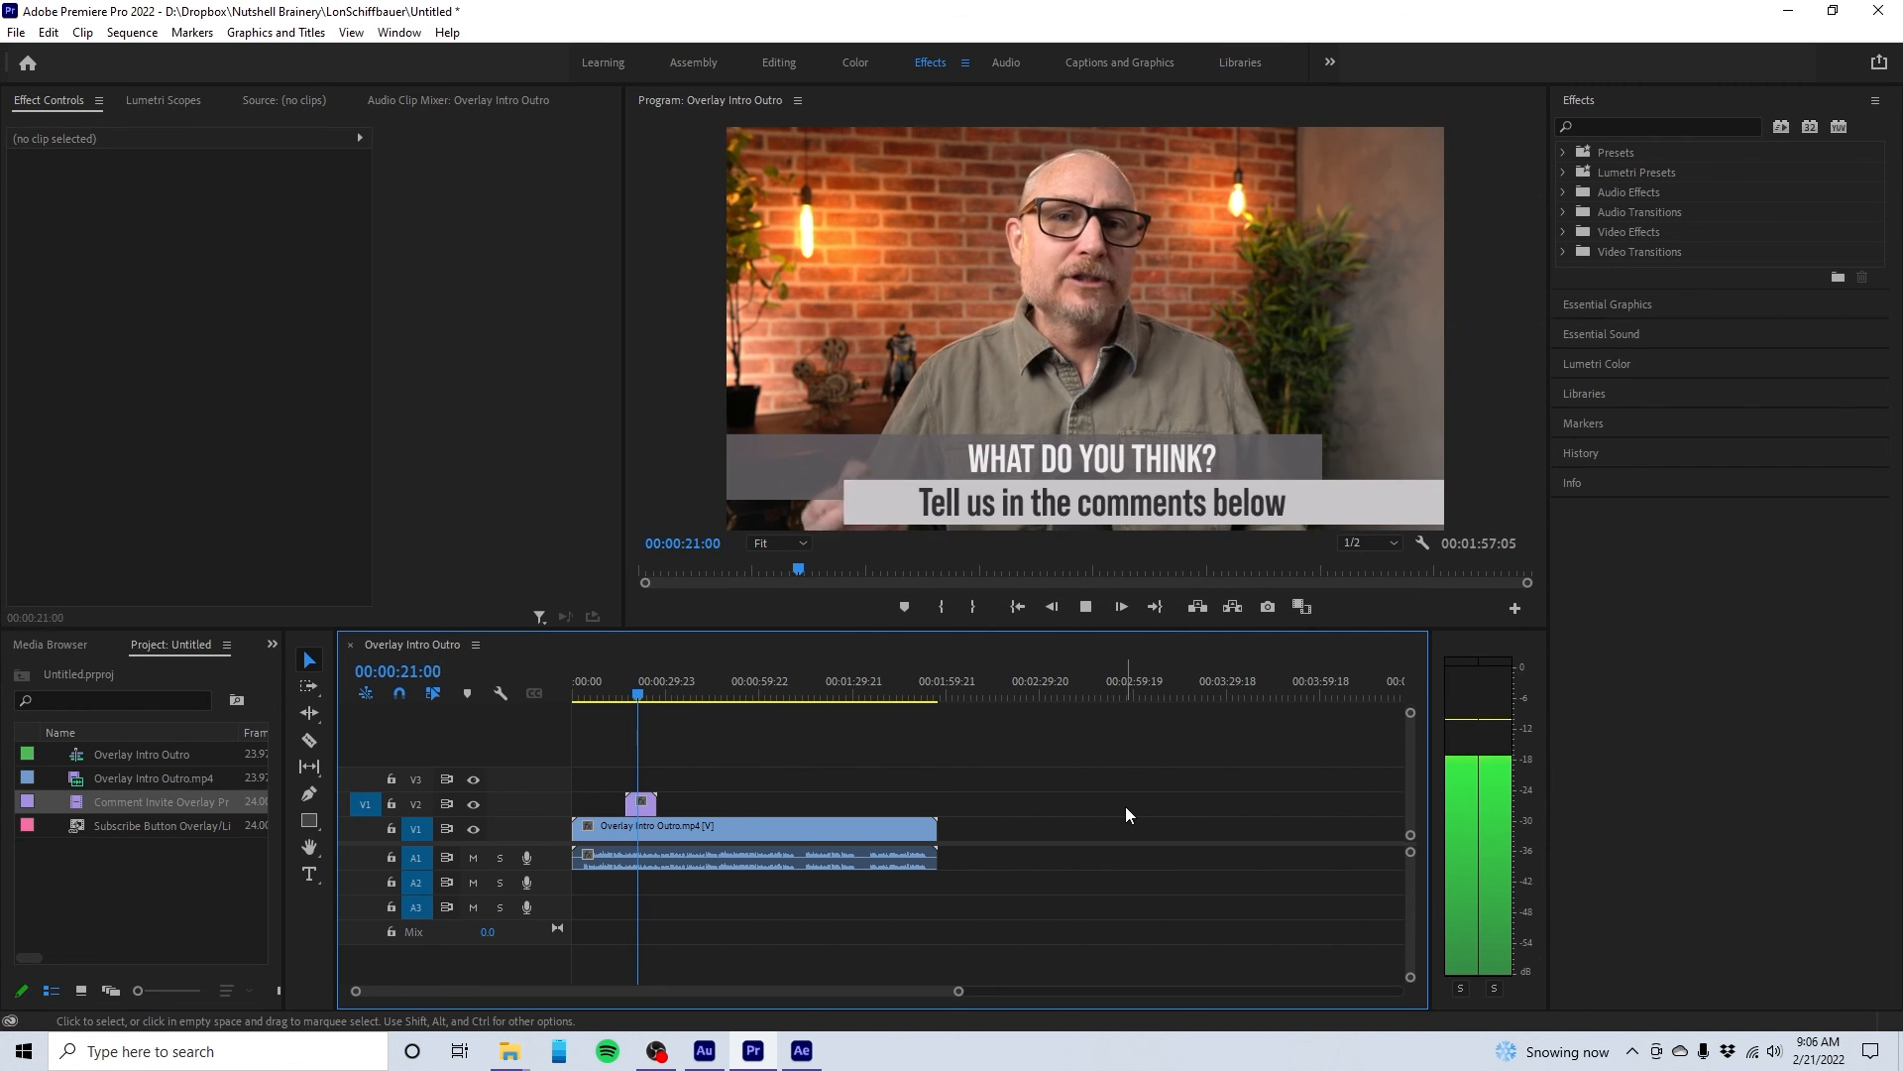
{"action": "key", "text": "space"}
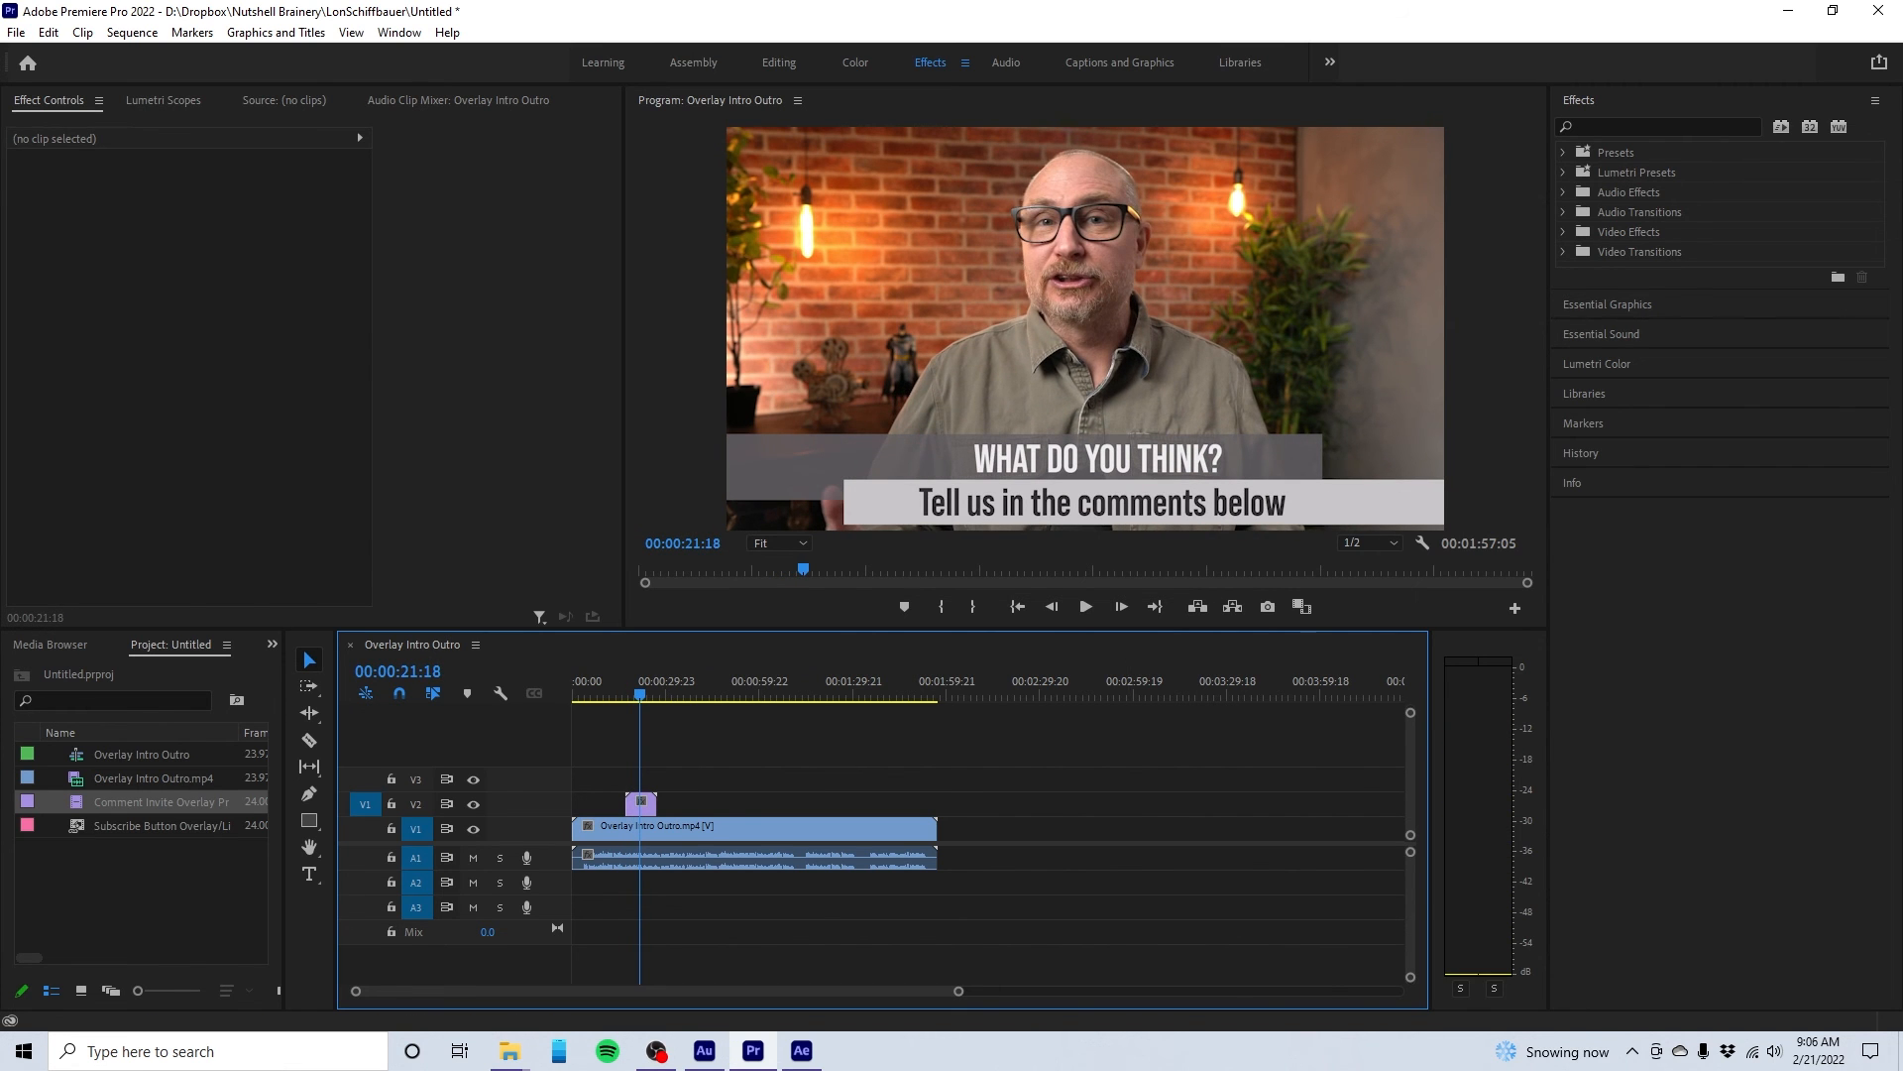